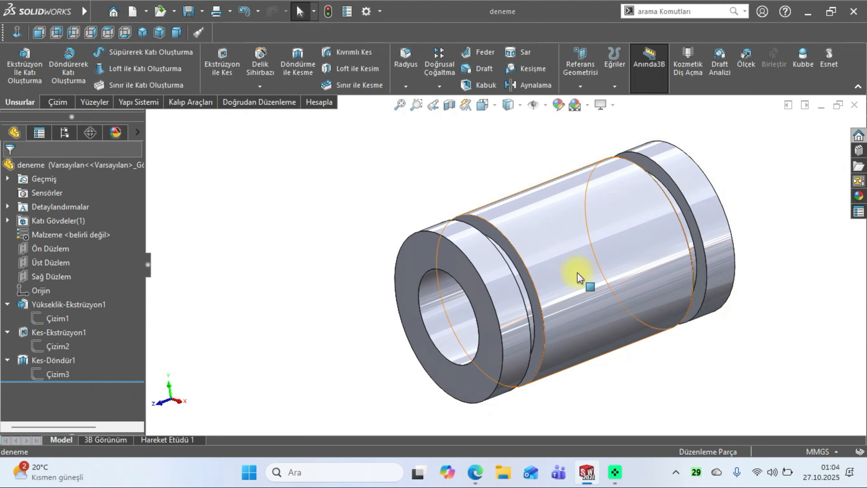
- Examine the bushing part from several angles and check the bore sketch's diameter dimension and tolerance
middle_drag(577, 275, 582, 288)
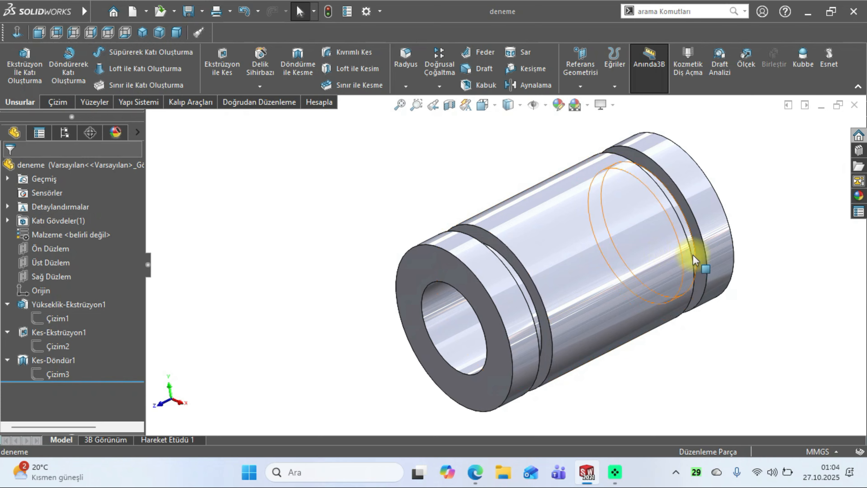
scroll(695, 257, down, 1)
middle_drag(615, 254, 621, 247)
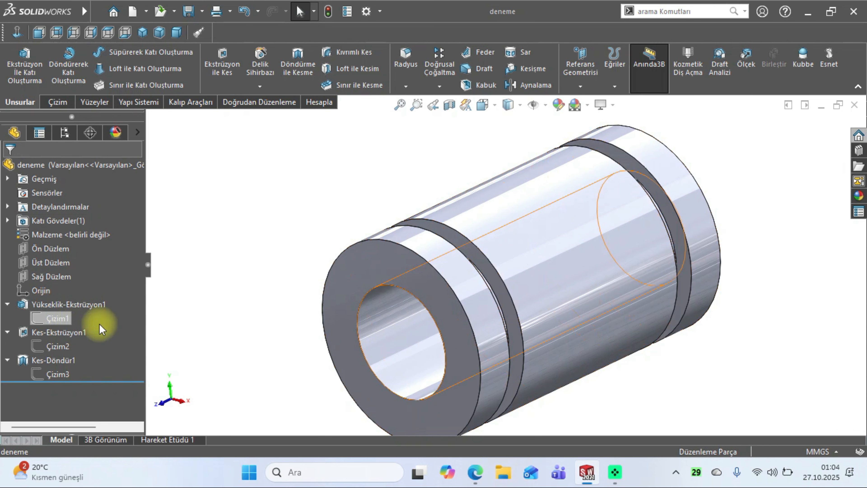
middle_drag(448, 290, 441, 275)
click(423, 301)
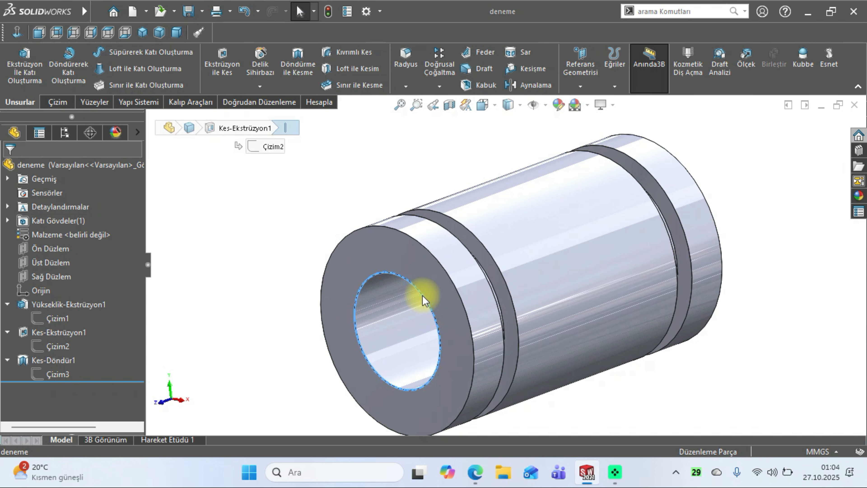
middle_drag(381, 310, 412, 301)
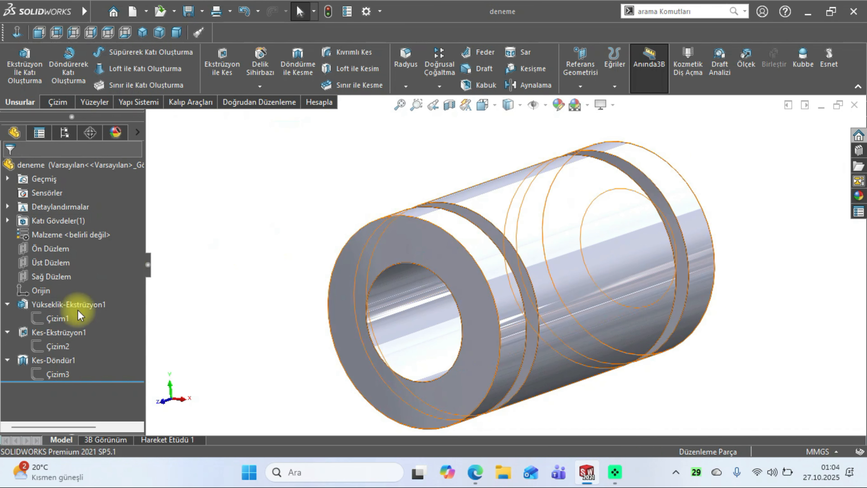
click(57, 346)
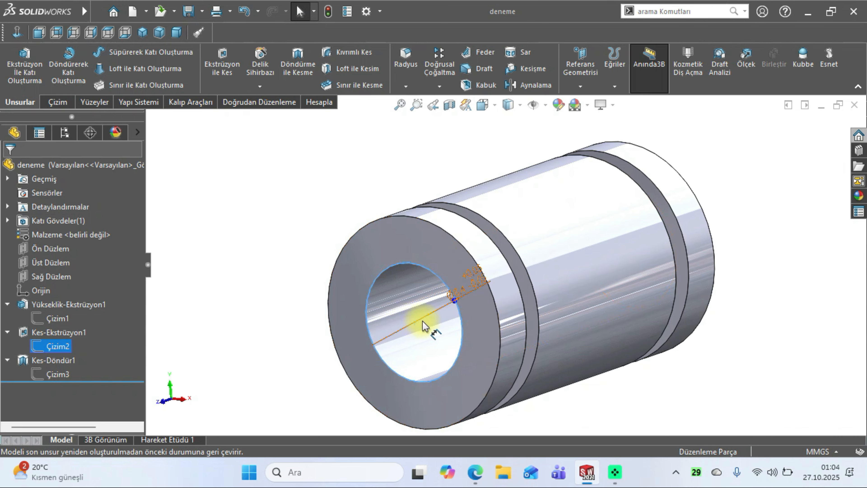
middle_drag(424, 328, 429, 314)
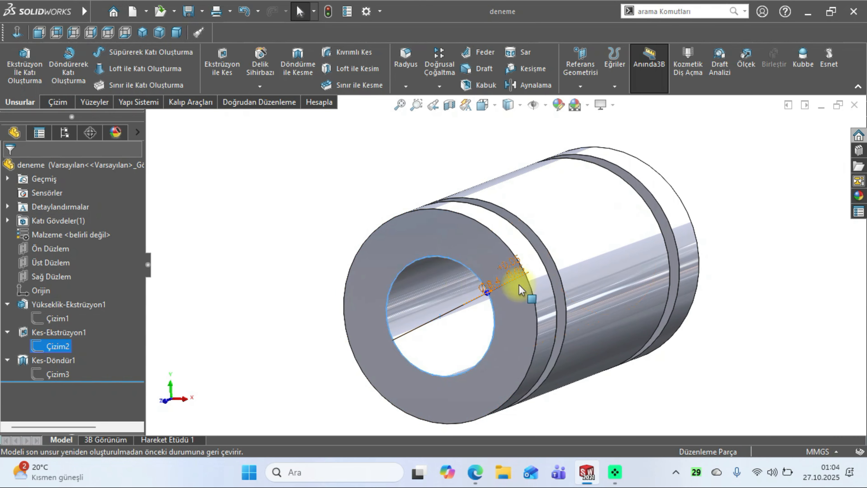
scroll(495, 290, down, 3)
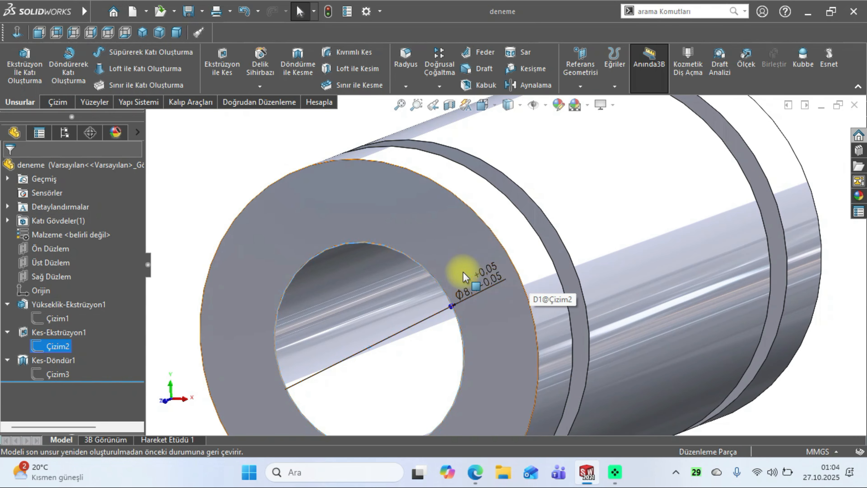
scroll(469, 311, up, 3)
click(303, 208)
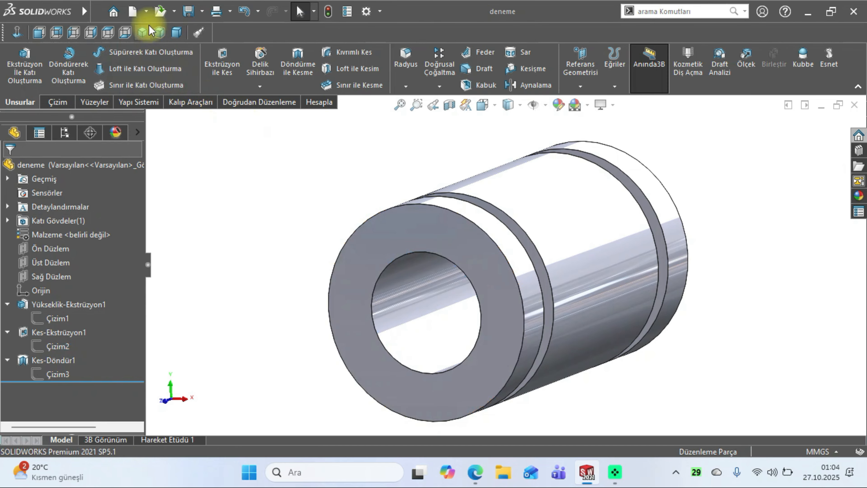
click(136, 11)
click(567, 205)
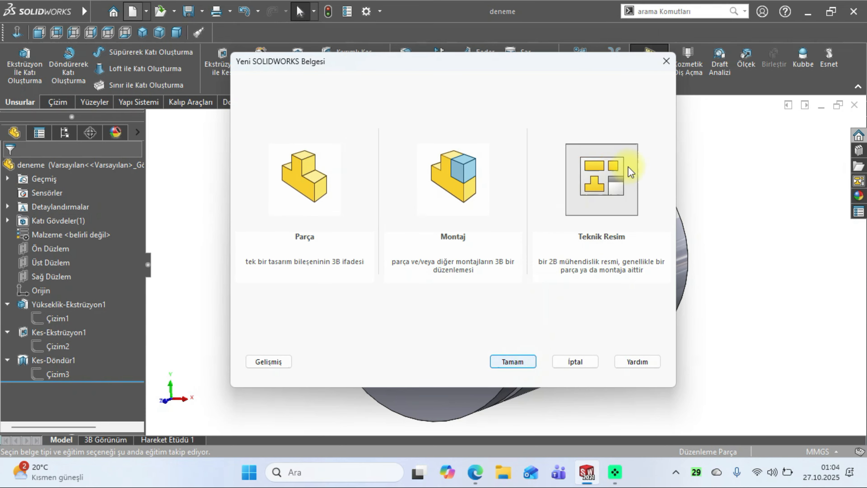
click(667, 62)
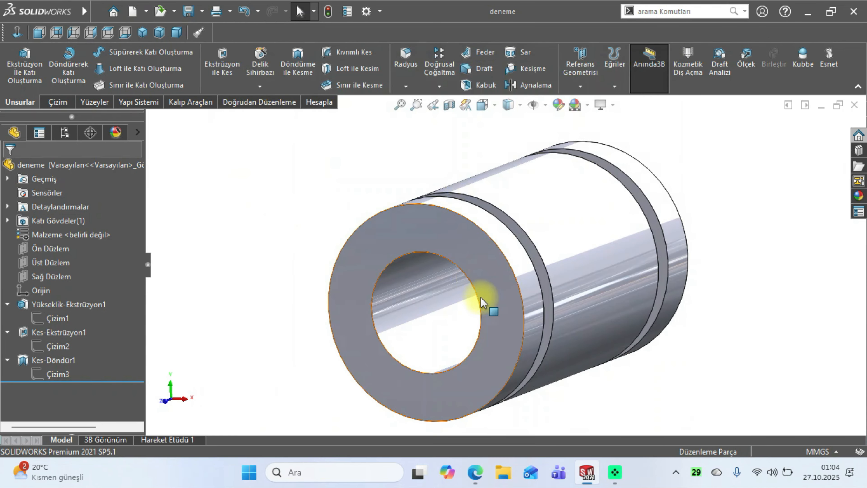
- Open the bore's sketch for editing and inspect the tolerance type and limits of its diameter dimension
click(55, 347)
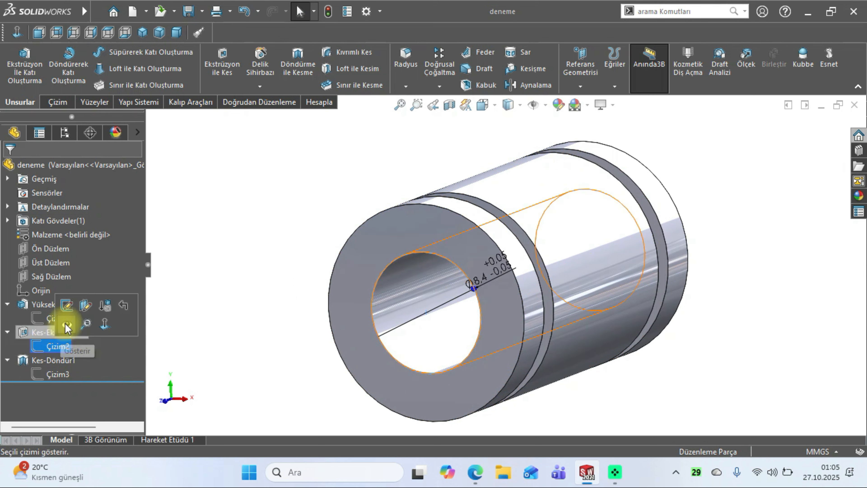
click(68, 310)
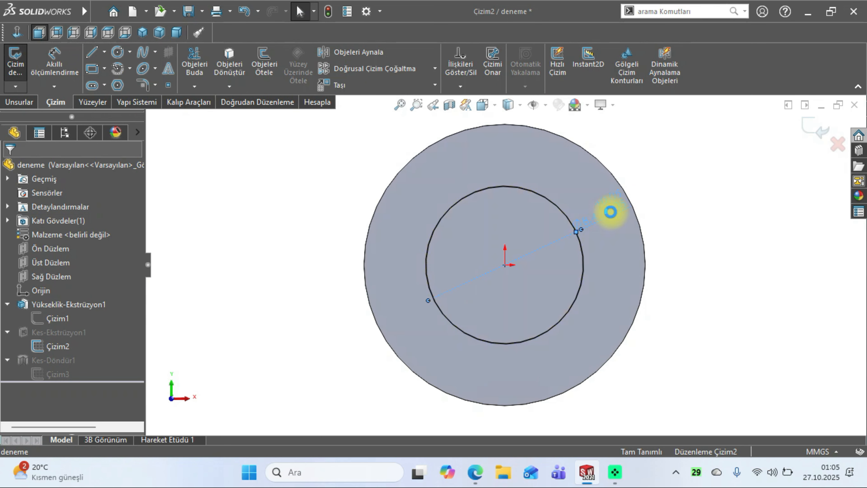
double_click(609, 209)
click(533, 197)
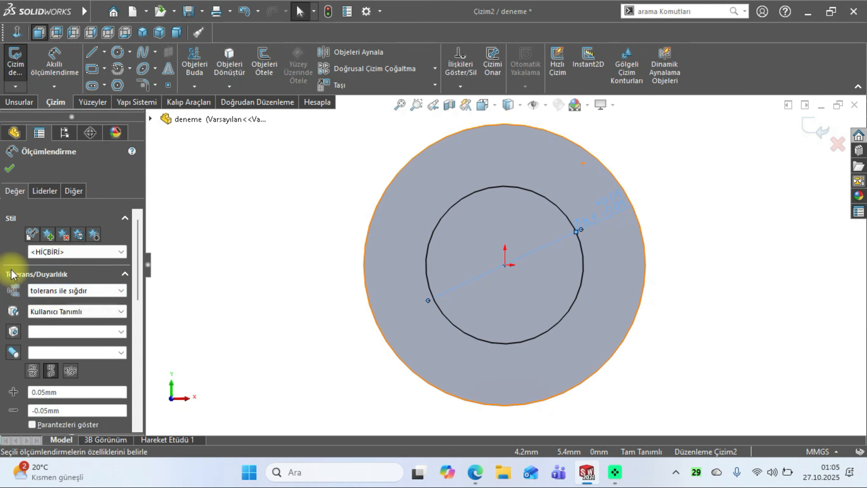
click(54, 292)
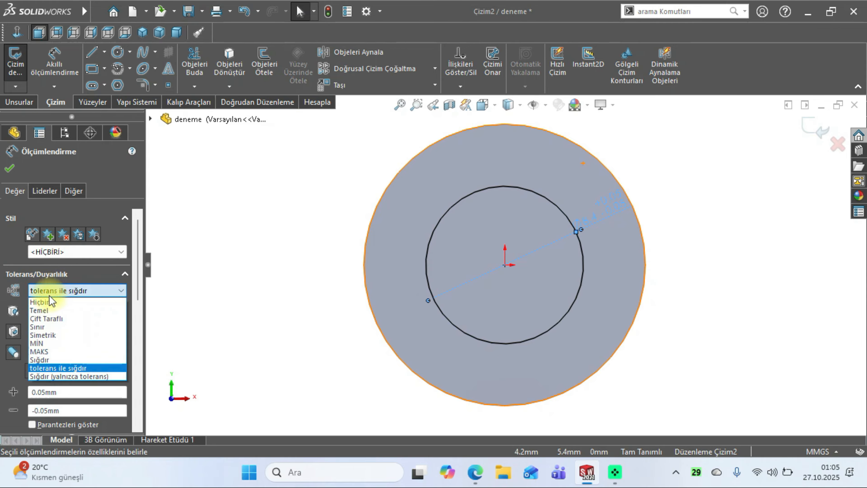
click(52, 294)
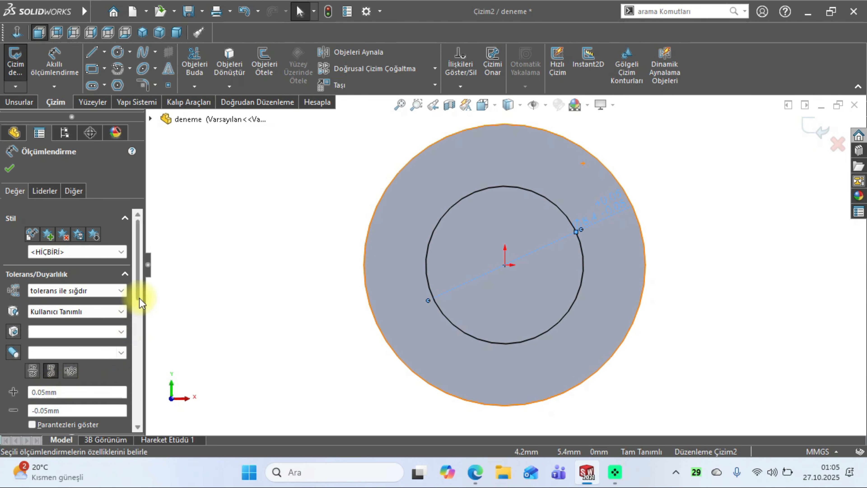
scroll(138, 300, down, 3)
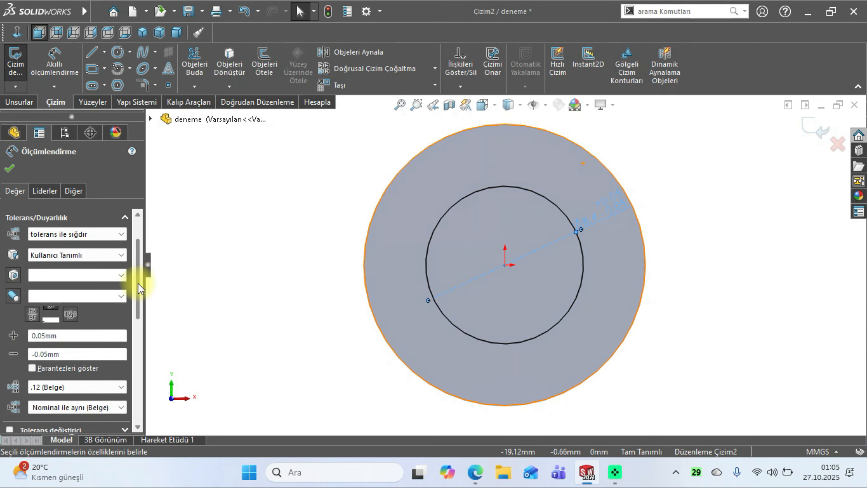
mouse_move(139, 280)
mouse_down()
mouse_move(138, 343)
mouse_move(138, 283)
mouse_up()
click(9, 168)
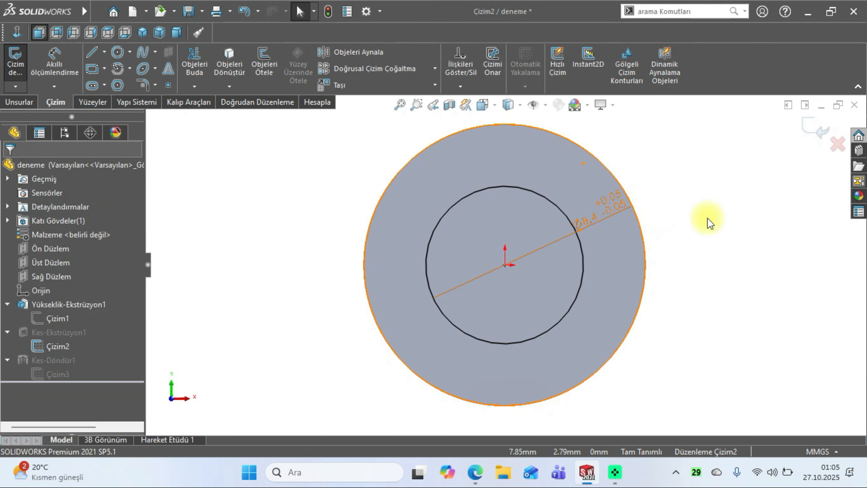
- Exit the bore sketch and save the part in isometric view
click(810, 128)
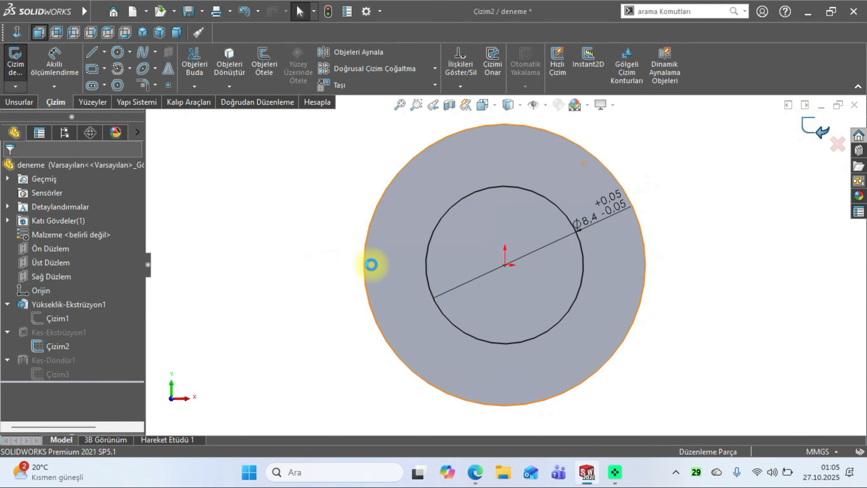
click(146, 31)
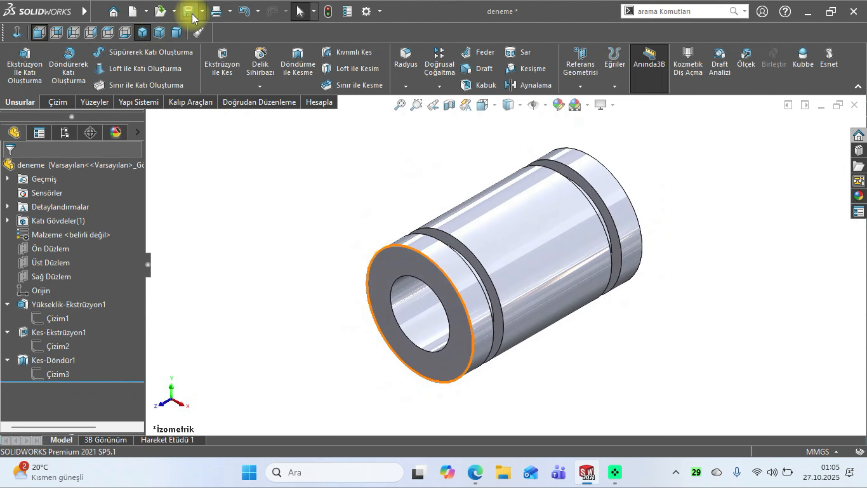
click(188, 11)
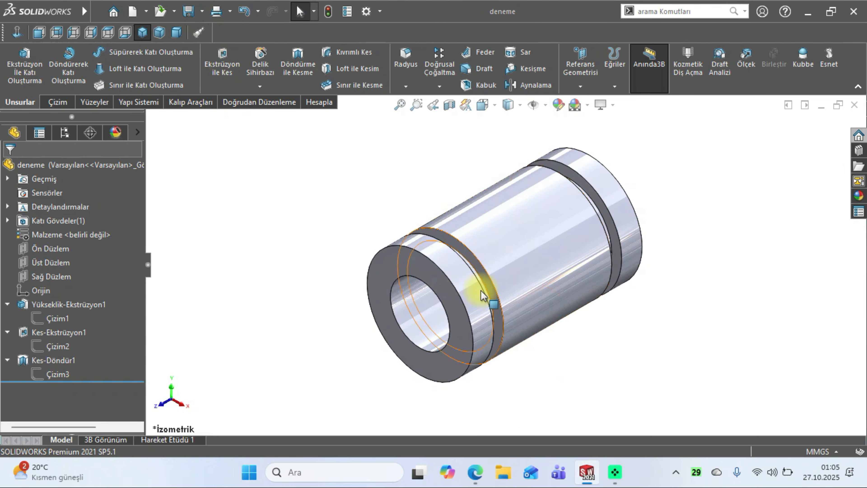
- Create a new drawing on a standard A4 (ISO) sheet and dismiss the automatic model view insertion
click(134, 12)
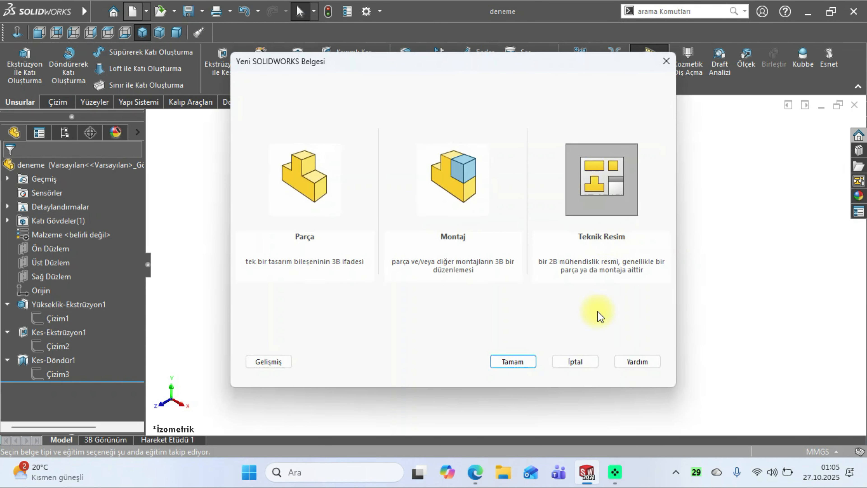
click(516, 365)
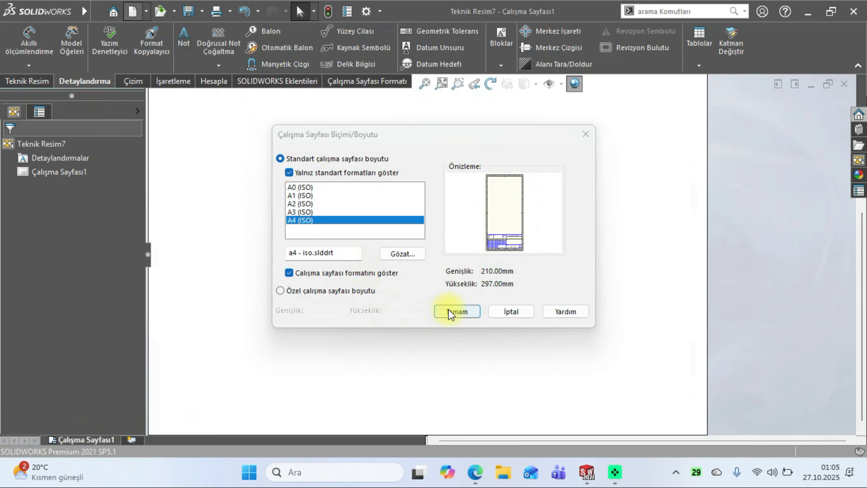
click(452, 310)
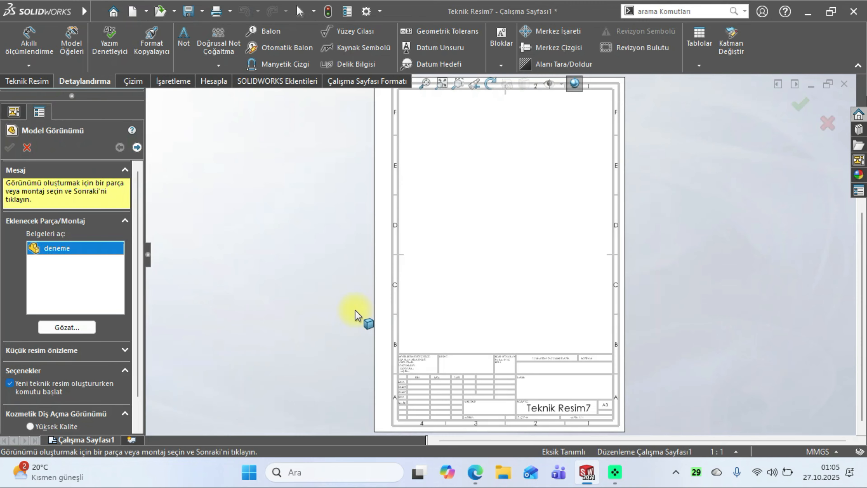
click(23, 149)
scroll(464, 243, up, 2)
scroll(464, 243, up, 1)
scroll(540, 225, down, 1)
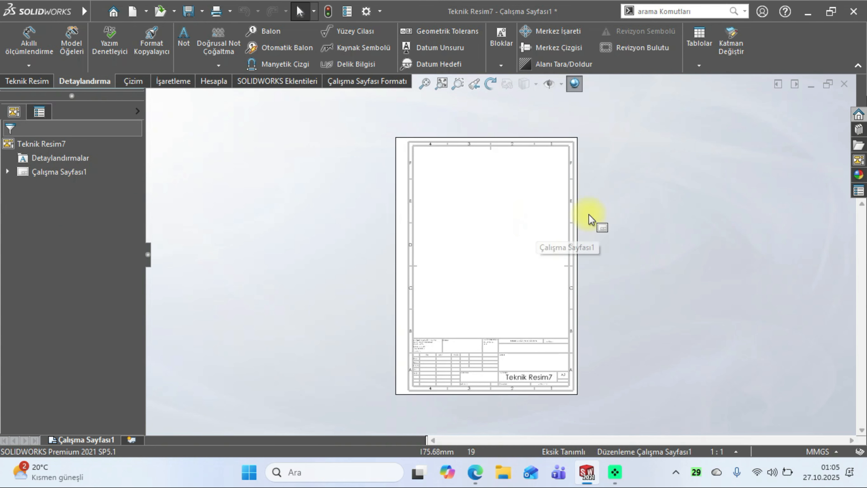
- Place the front view of the deneme part on the drawing sheet and move it down toward the middle
click(860, 162)
click(724, 99)
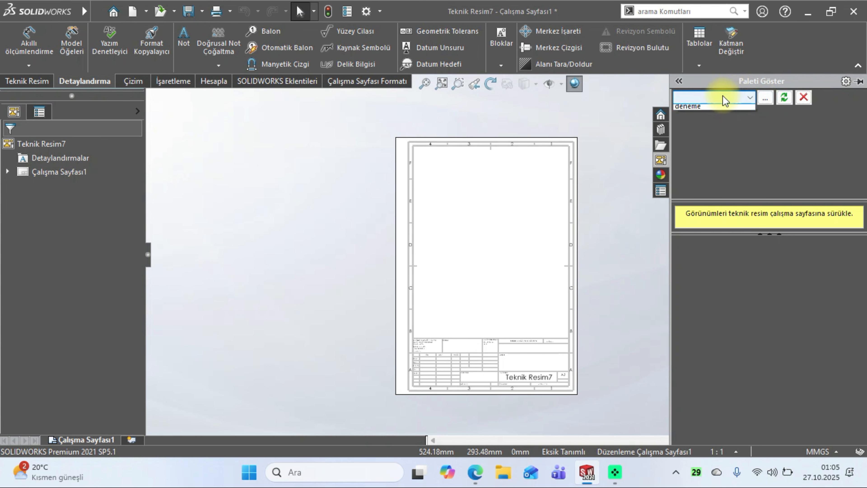
click(702, 109)
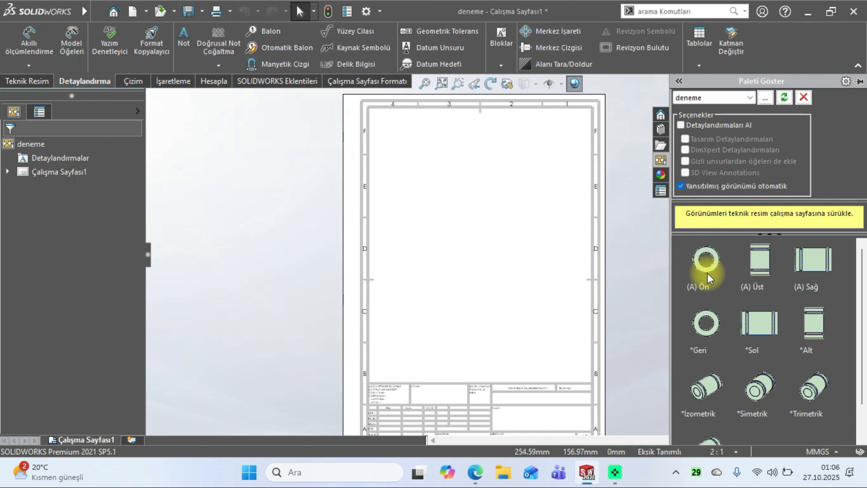
drag(707, 273, 588, 207)
drag(455, 154, 471, 157)
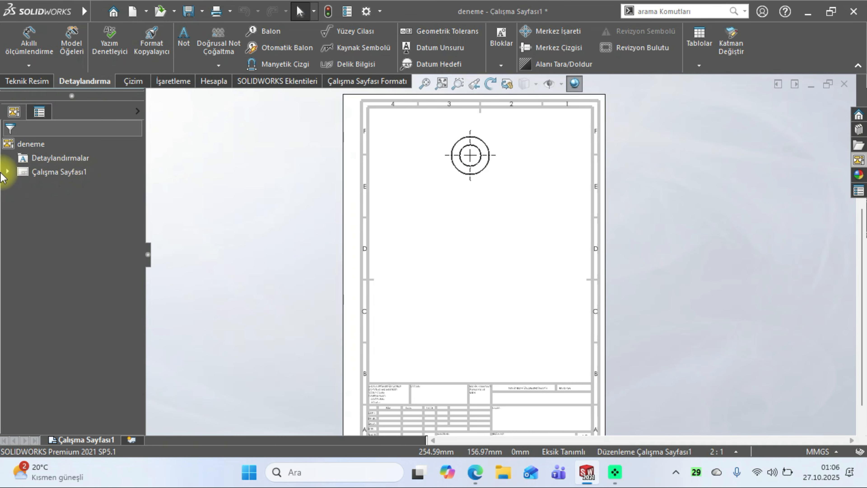
key(Escape)
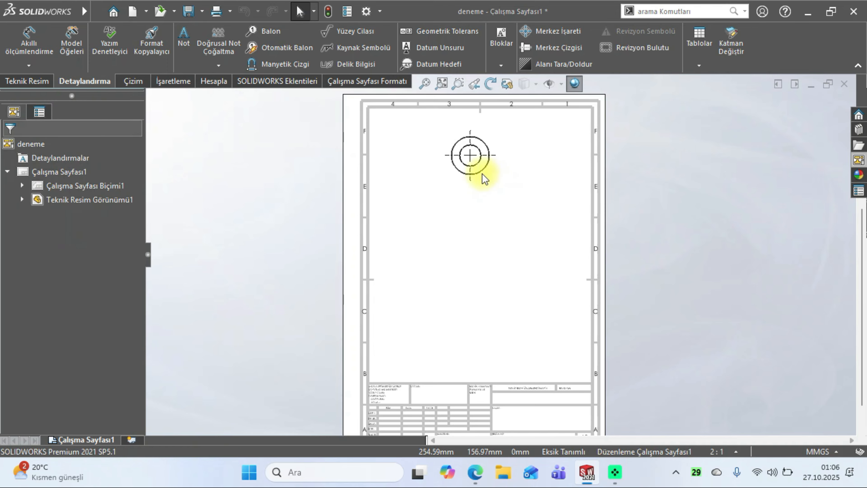
mouse_move(490, 180)
mouse_down()
mouse_move(476, 244)
mouse_move(488, 257)
mouse_up()
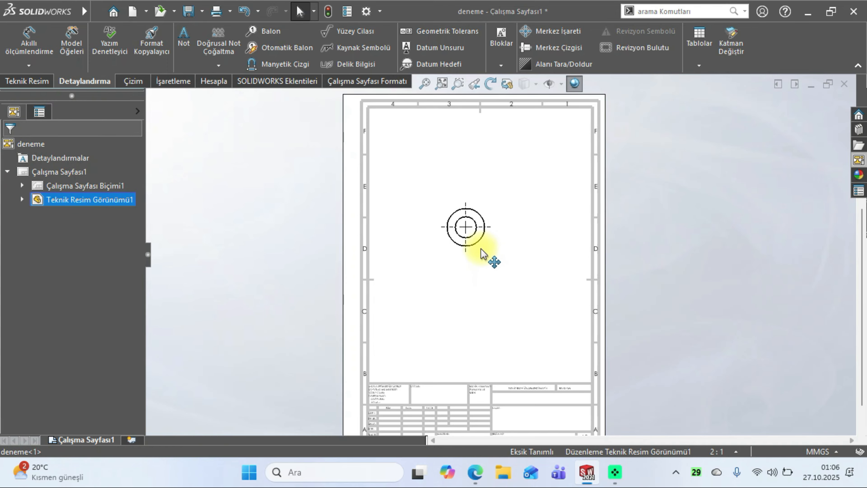
click(10, 145)
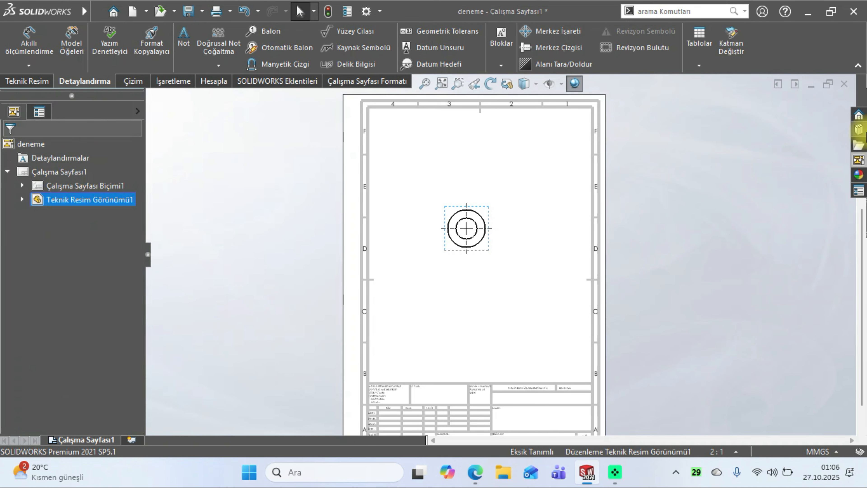
- Add the part's right-side view directly above the circular front view and finish placing views
click(858, 159)
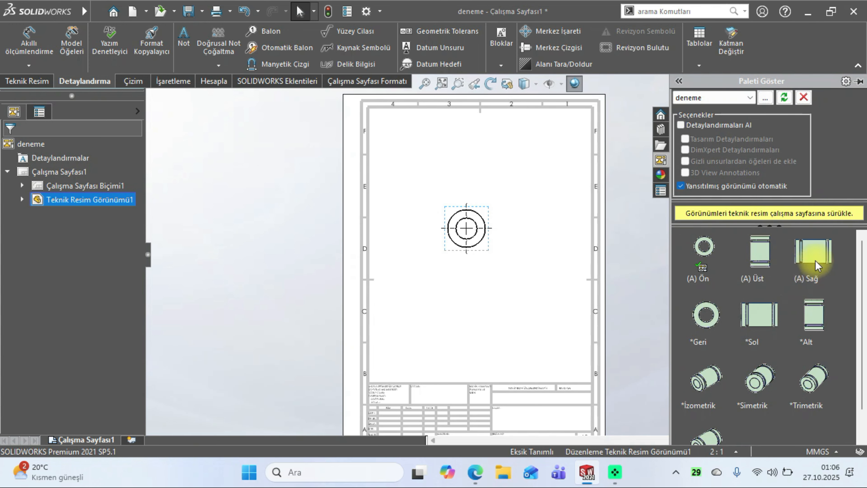
drag(819, 247, 606, 219)
click(472, 166)
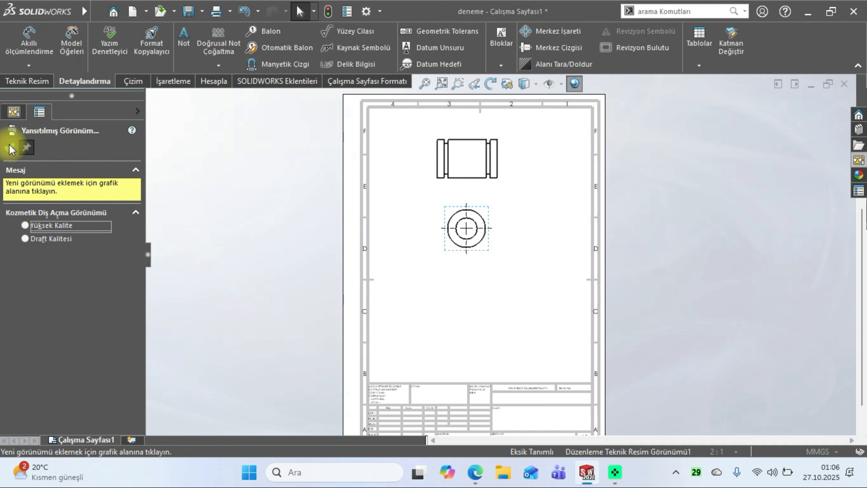
click(11, 149)
scroll(480, 178, down, 2)
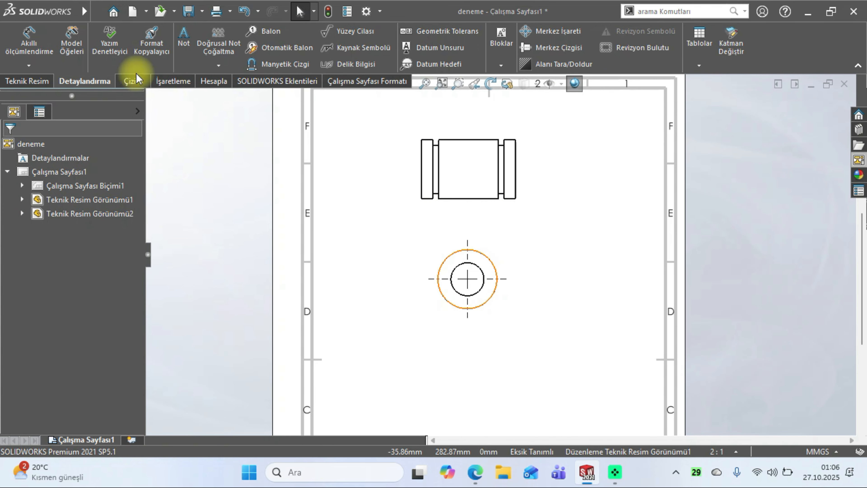
- Create horizontal section view A-A through the centre of the circular view and place it directly below
click(28, 80)
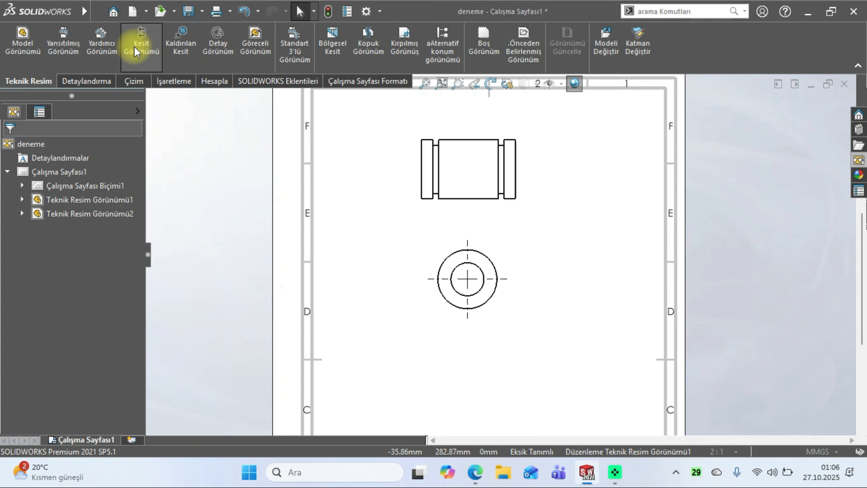
click(137, 52)
click(68, 344)
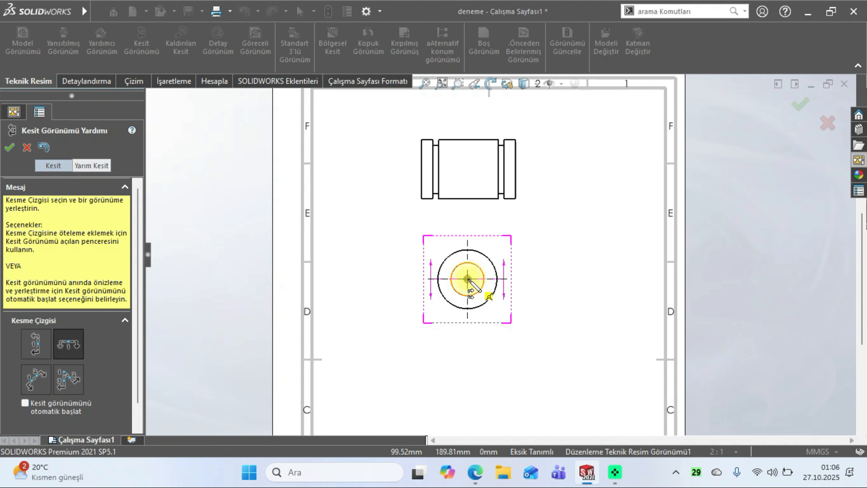
click(468, 279)
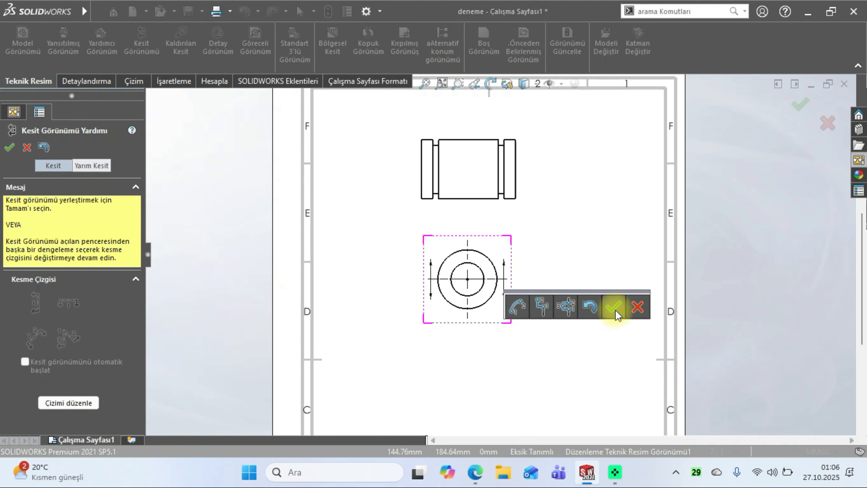
click(614, 309)
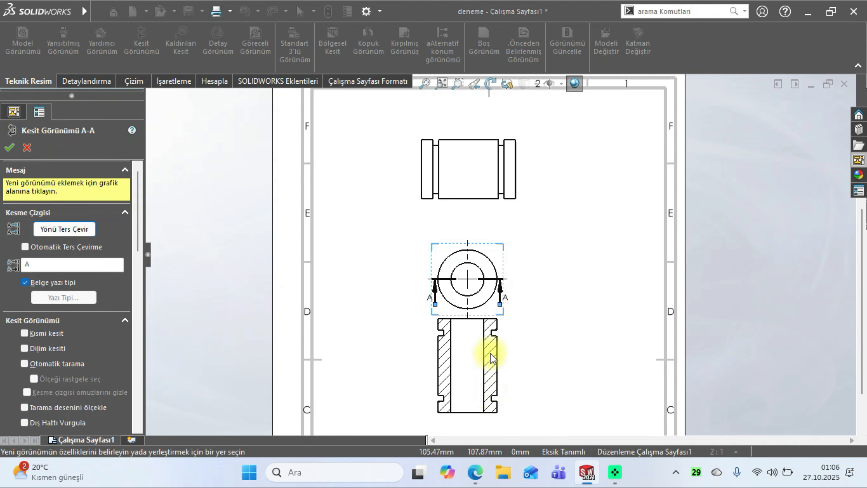
scroll(492, 357, up, 3)
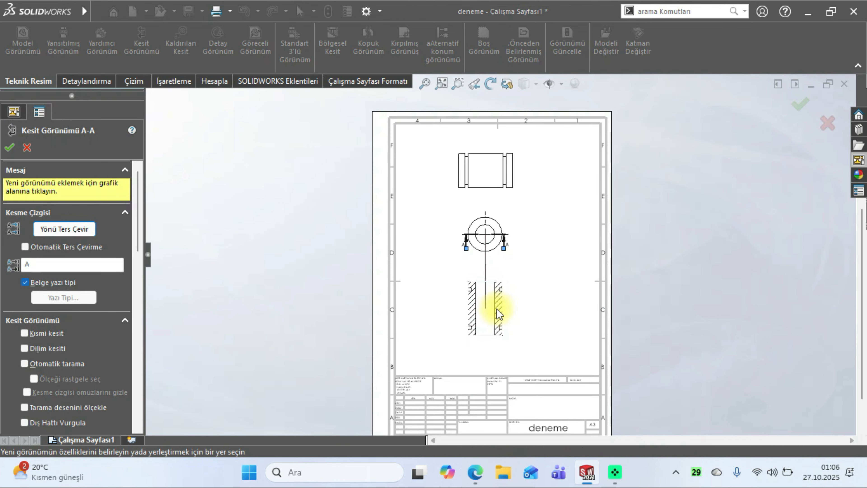
click(497, 313)
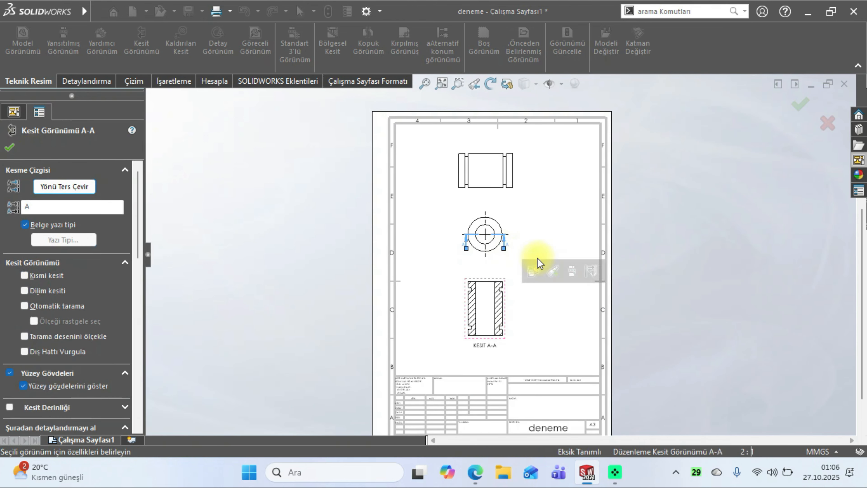
key(Escape)
- Delete the side view above the circular view from the drawing sheet
scroll(514, 213, down, 1)
click(522, 187)
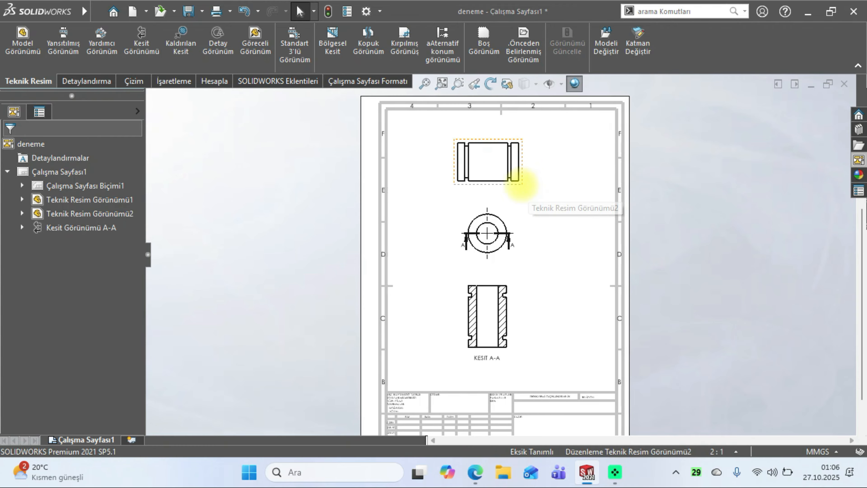
key(Delete)
- Move the circular view up into the freed area of the sheet and shift the section view up beneath it
scroll(513, 228, down, 2)
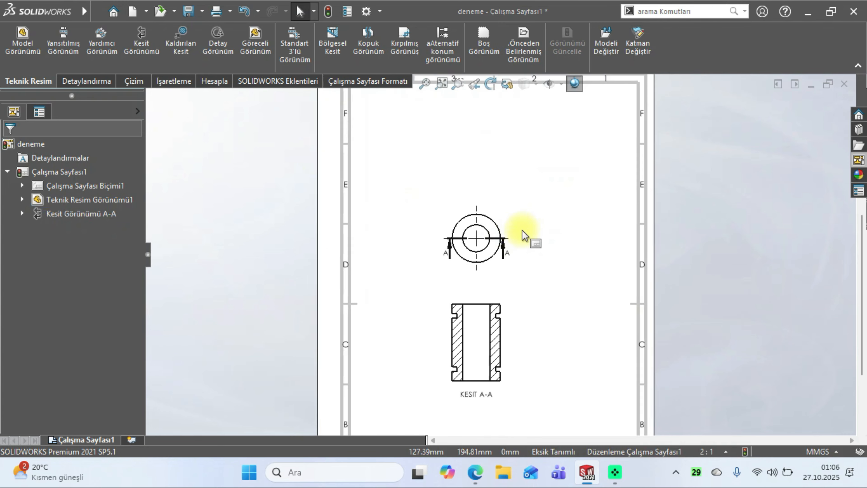
mouse_move(500, 213)
mouse_down()
mouse_move(524, 151)
mouse_move(519, 114)
mouse_up()
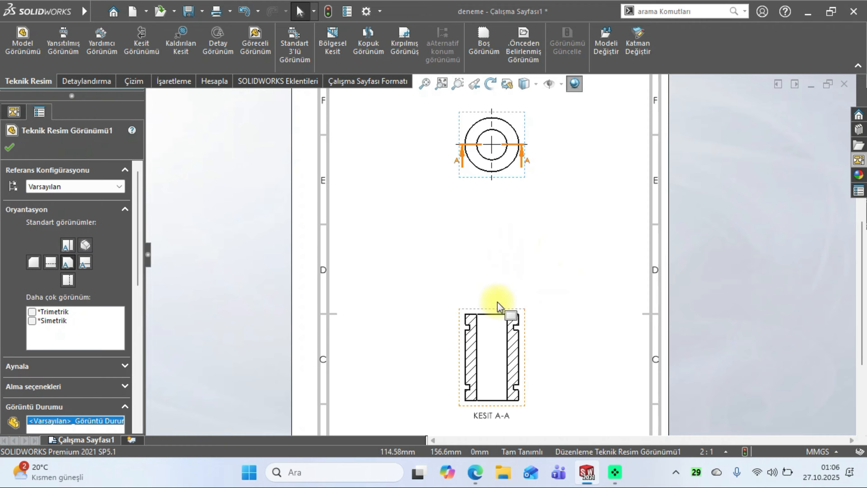
drag(497, 312, 498, 261)
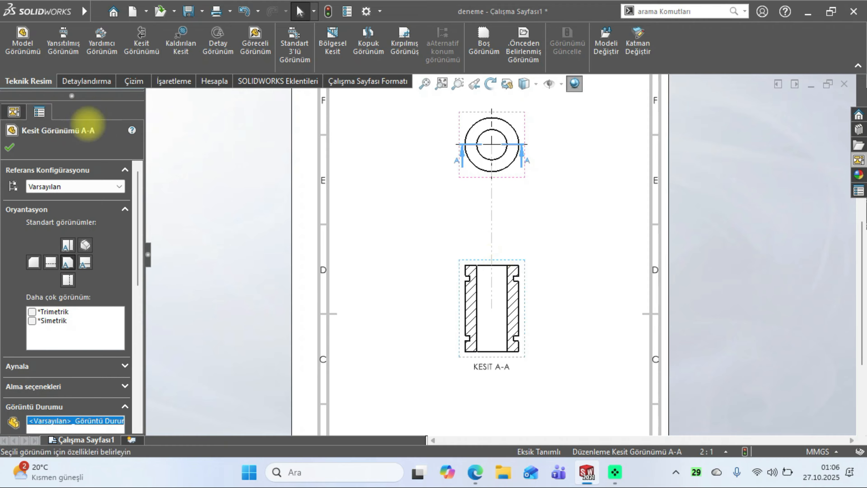
click(9, 149)
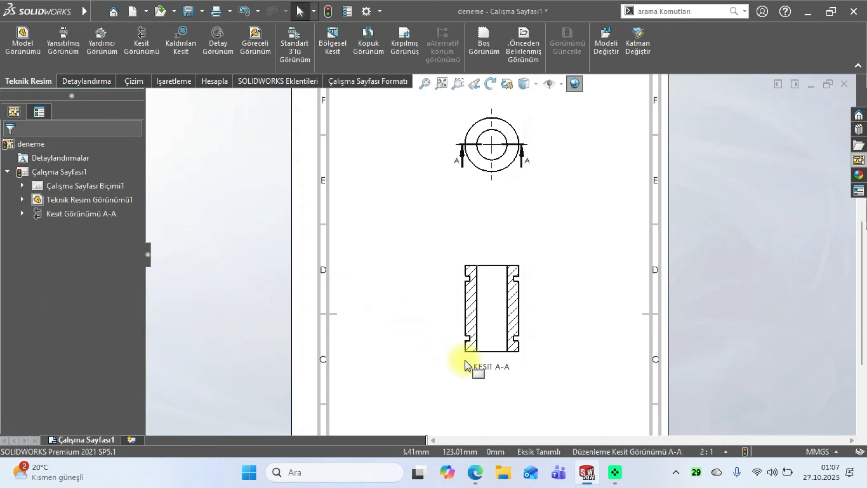
- Move the KESIT A-A label slightly farther below the section view and set its text height to 5 mm
drag(499, 374, 496, 379)
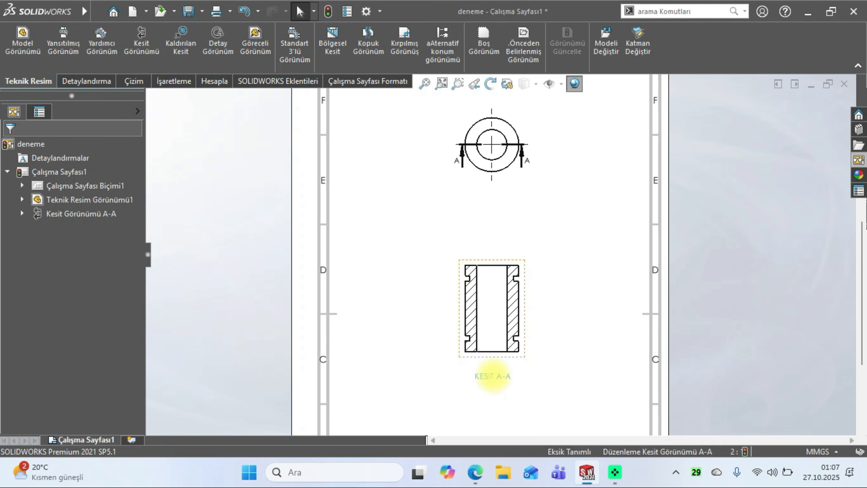
double_click(475, 376)
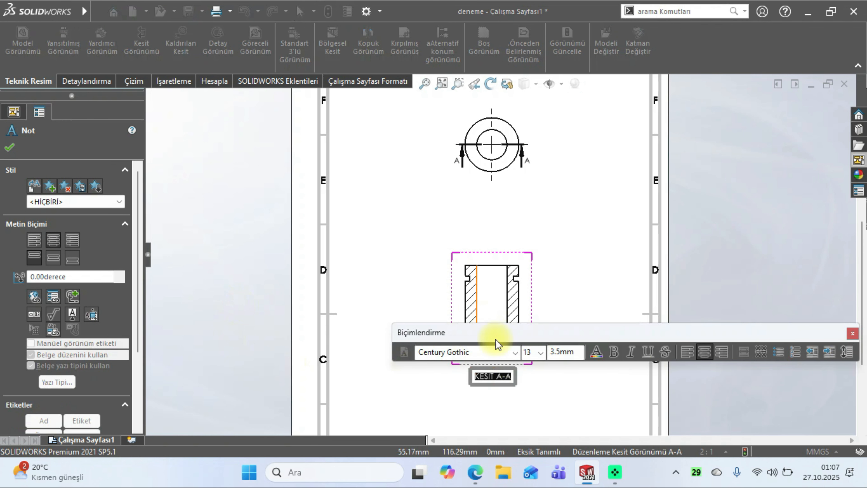
text(5)
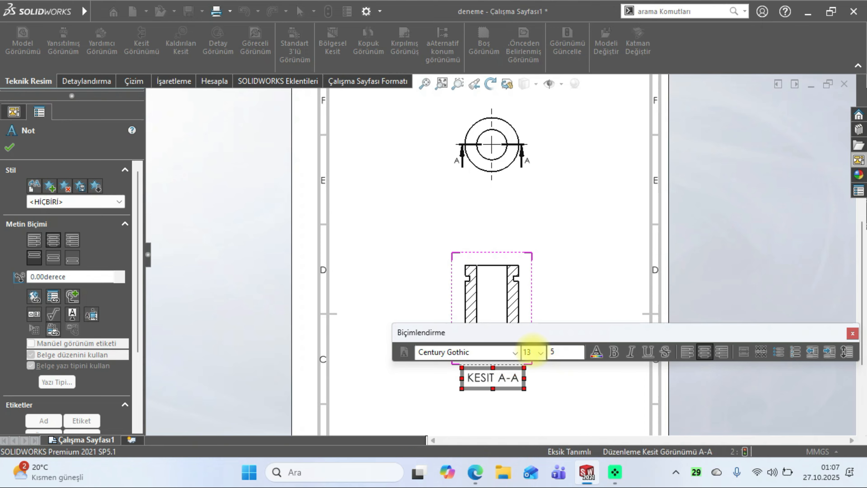
key(Return)
click(545, 312)
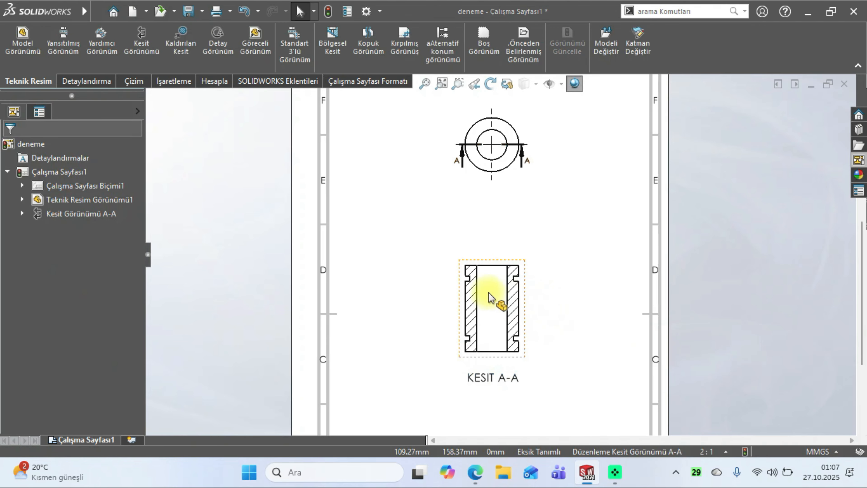
- Add a centerline between the two bore edges of section view A-A
click(84, 81)
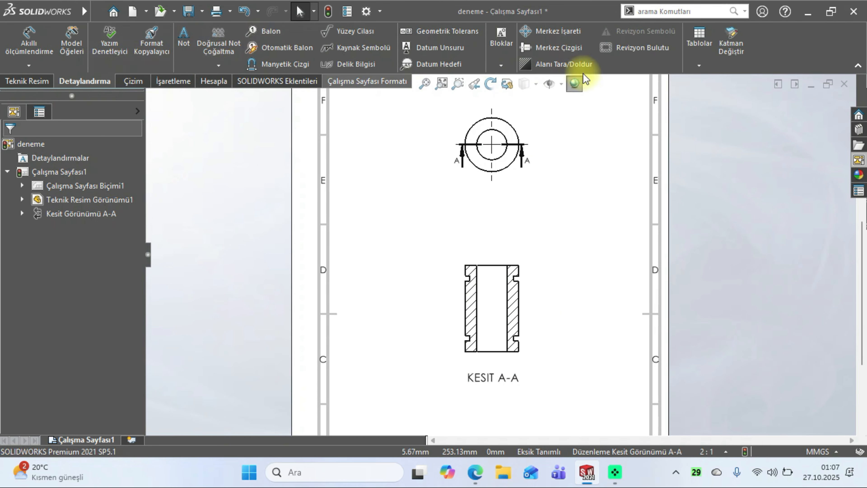
click(546, 47)
click(477, 297)
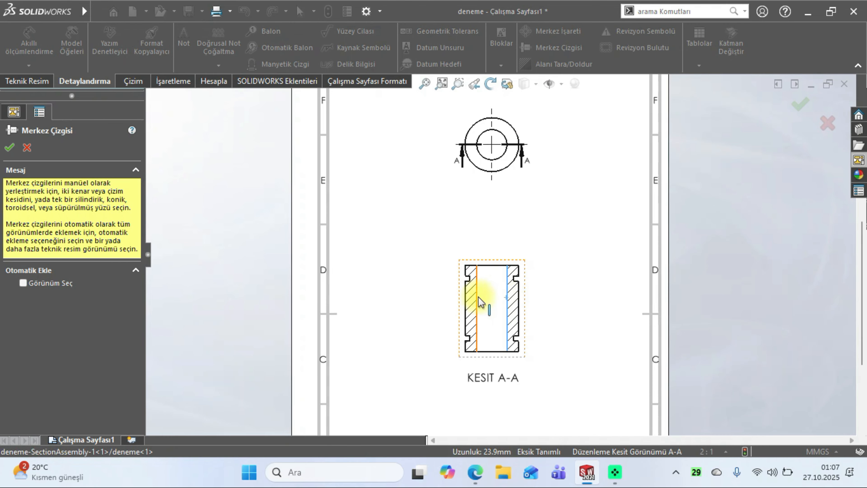
click(10, 147)
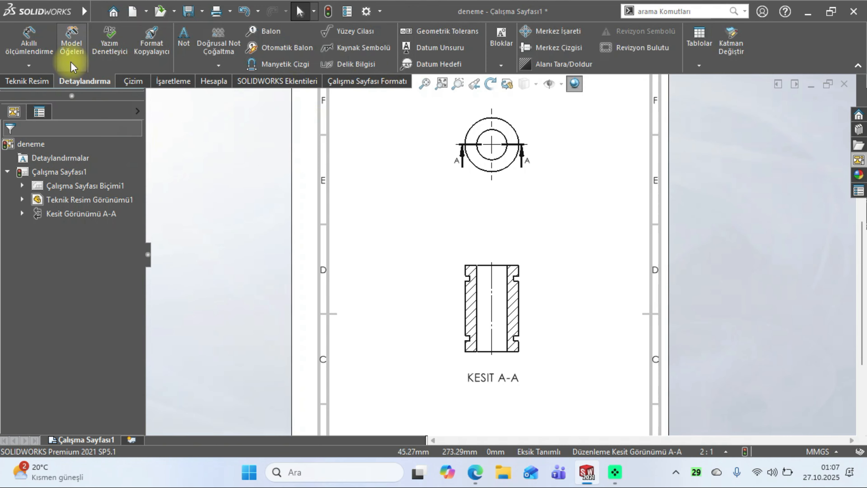
- Import the model dimensions into section view A-A, accepting the entire model as the source
click(495, 260)
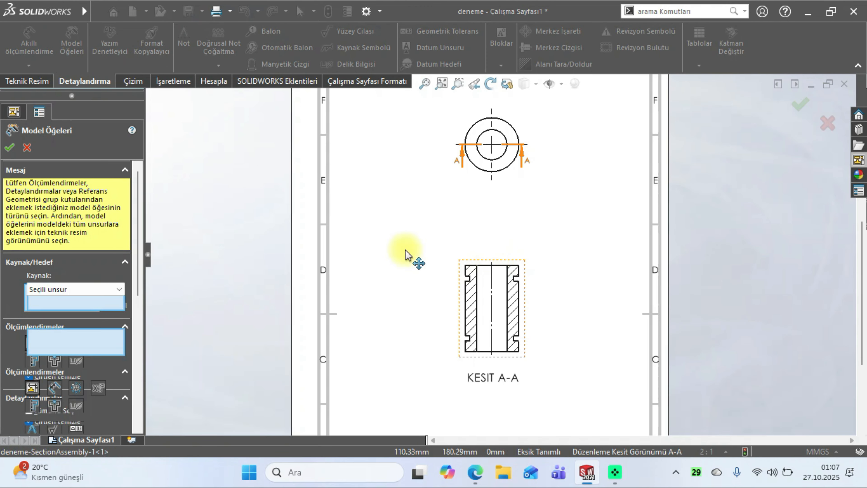
click(9, 147)
click(468, 245)
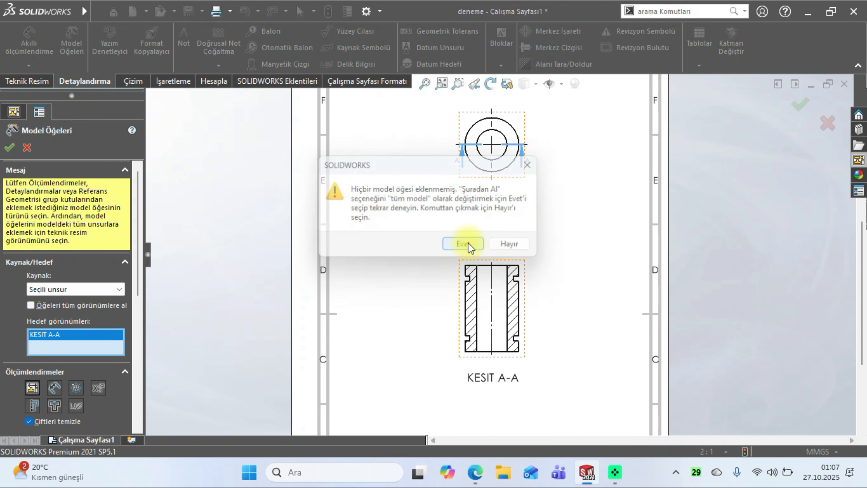
- Move the 23.90 overall length dimension outward to the right of the section view
scroll(520, 333, down, 3)
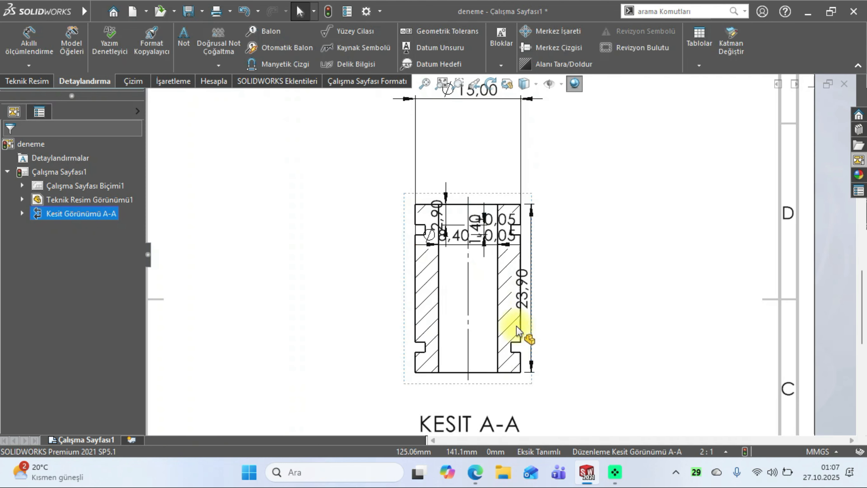
drag(535, 297, 593, 299)
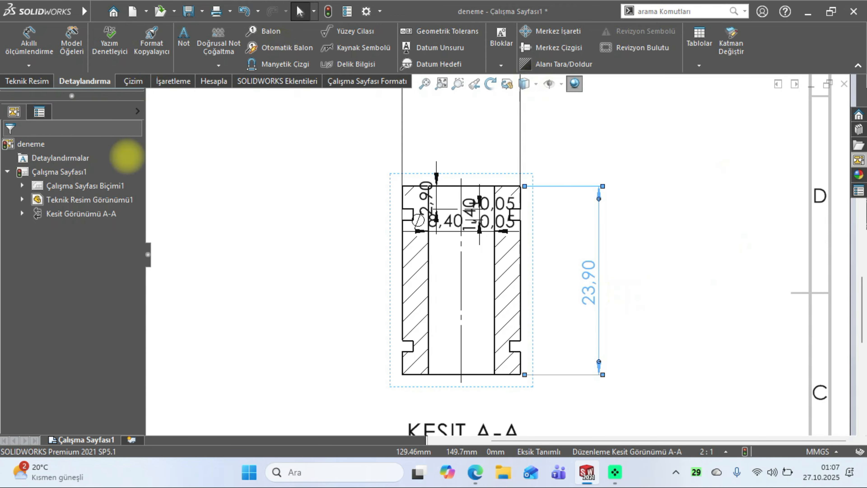
click(9, 149)
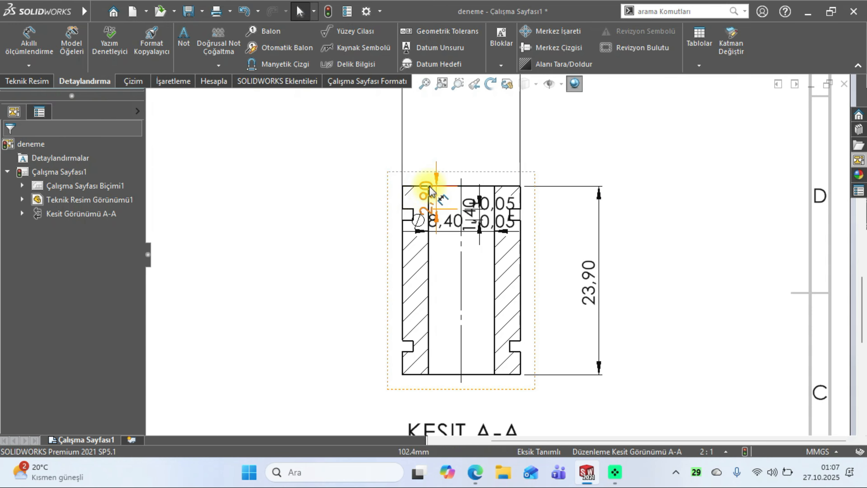
- Move the 2.90 groove position dimension to the left of the section and change its arrowheads to filled dots
drag(431, 190, 358, 189)
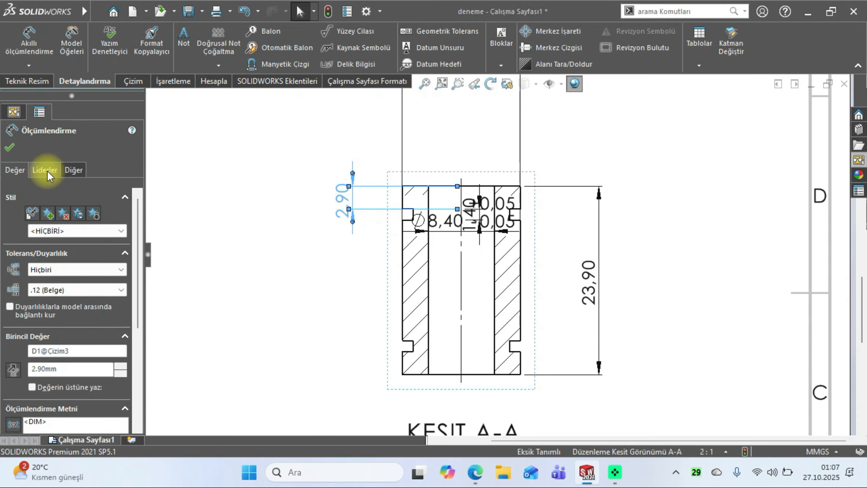
click(48, 170)
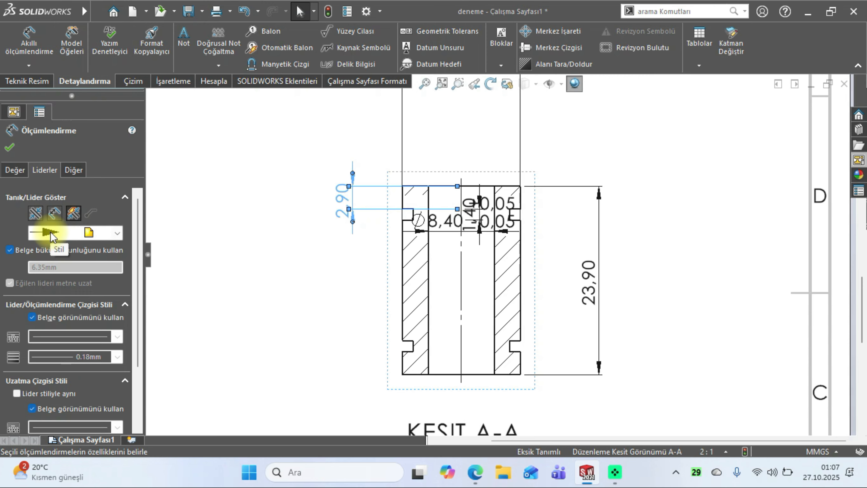
click(51, 236)
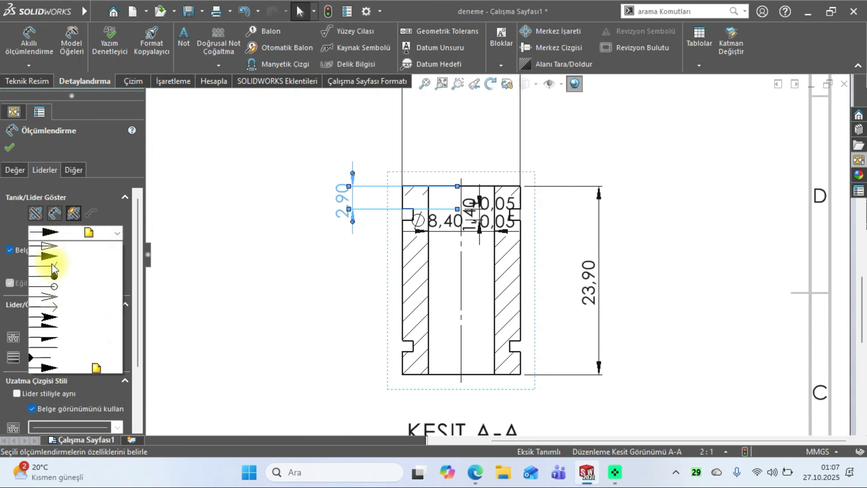
click(55, 277)
click(10, 149)
- Move the Ø8.40 bore diameter dimension above and right of the section view, and review its tolerance settings
drag(464, 210, 579, 149)
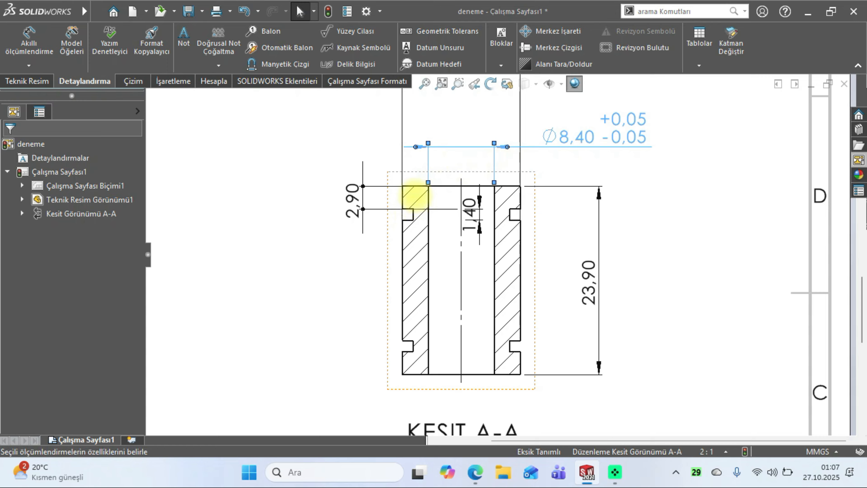
click(9, 147)
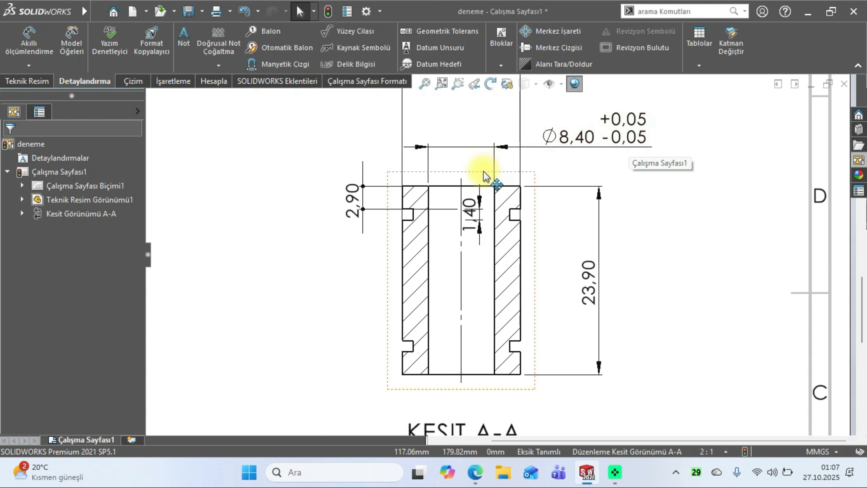
click(579, 138)
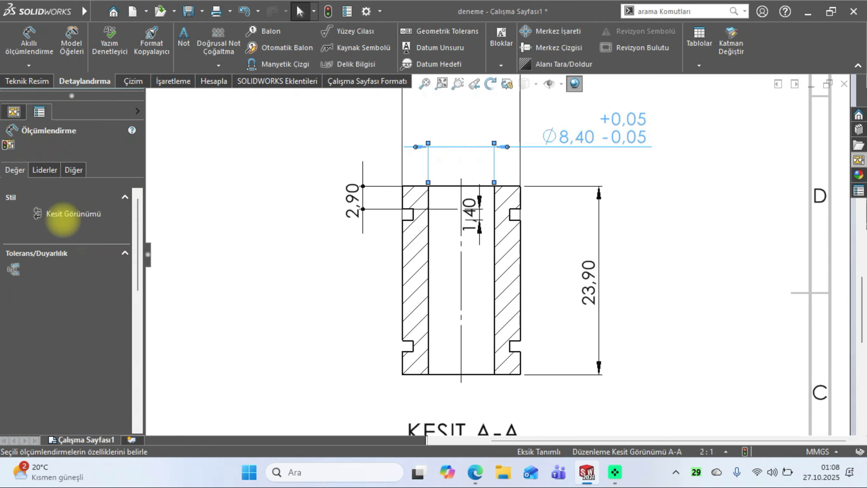
drag(135, 214, 159, 167)
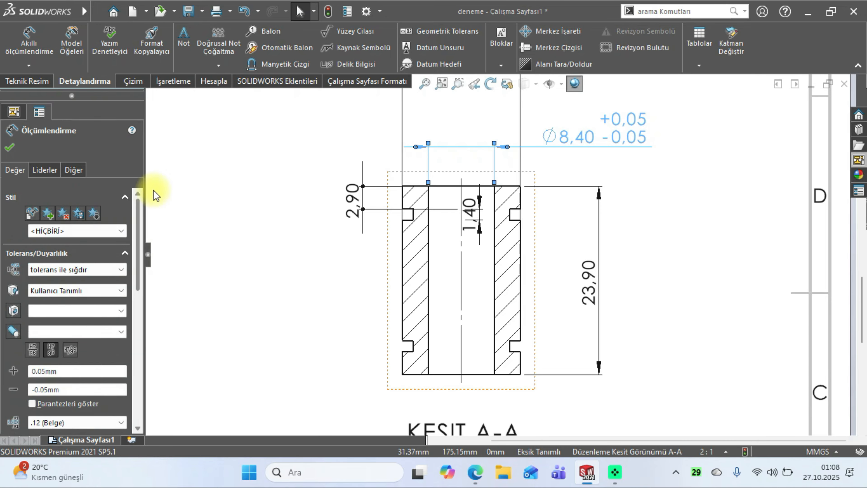
drag(155, 216, 150, 231)
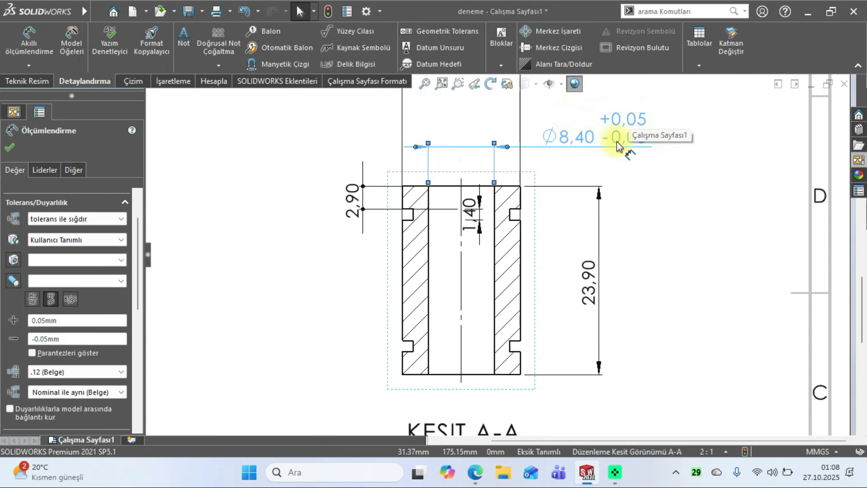
click(9, 148)
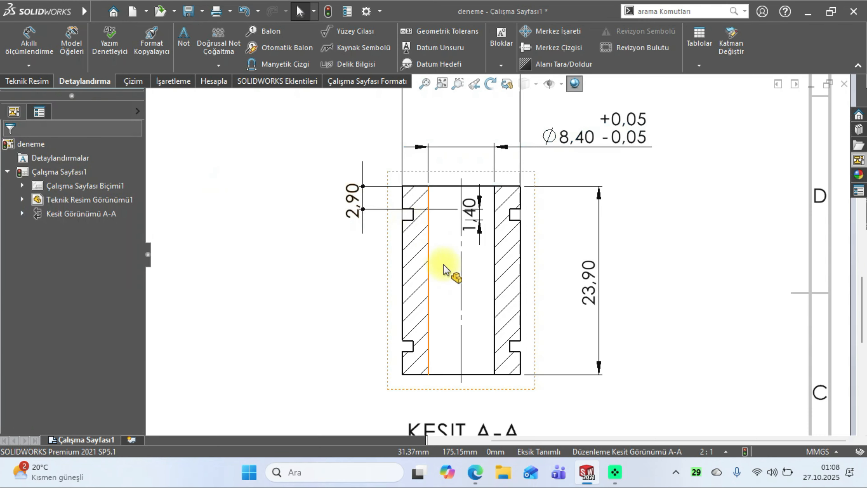
- Delete the 1.40 groove width dimension and move the 23.90 length dimension farther right of the section
drag(478, 226, 552, 208)
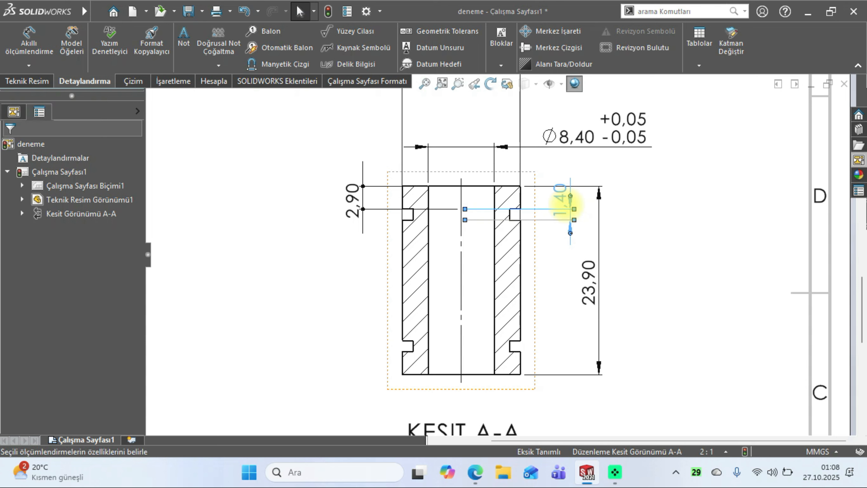
key(Delete)
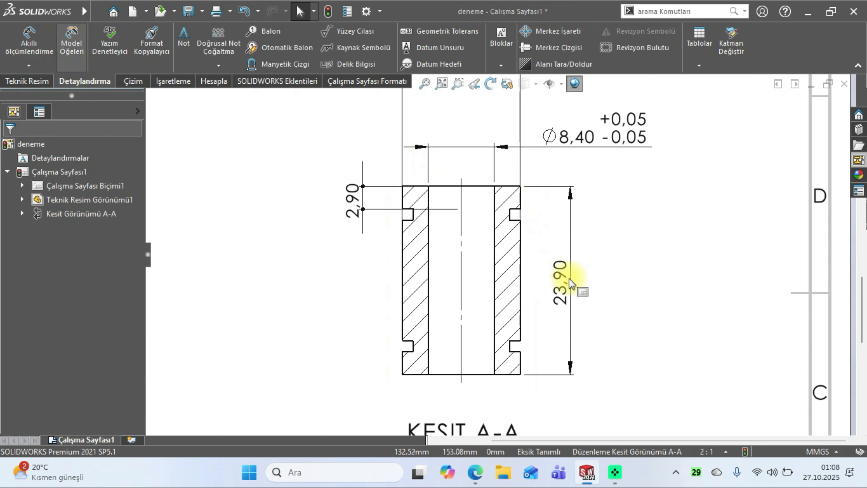
drag(569, 279, 619, 280)
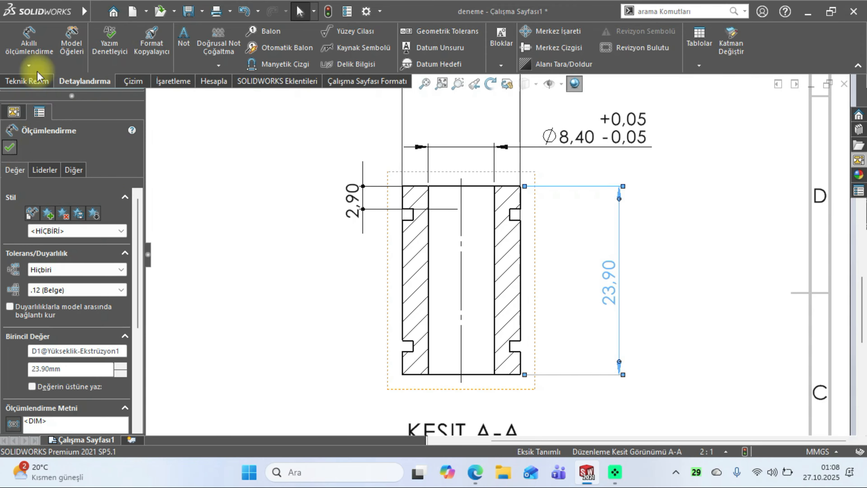
- Dimension the upper groove's width to the right of the section view and change its arrowheads to filled dots
click(31, 54)
scroll(502, 227, down, 3)
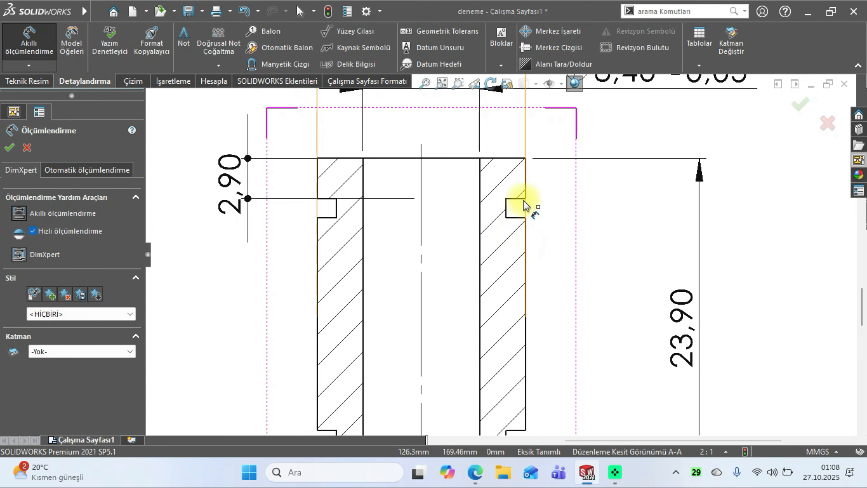
click(518, 199)
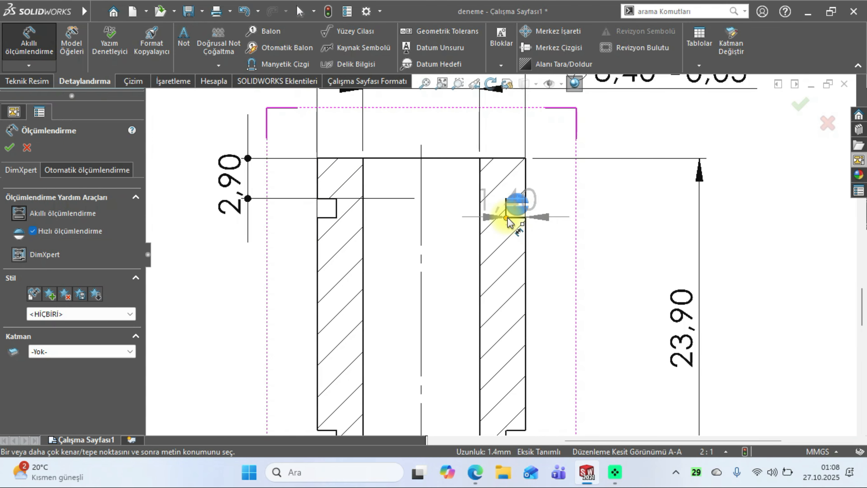
click(507, 218)
click(594, 281)
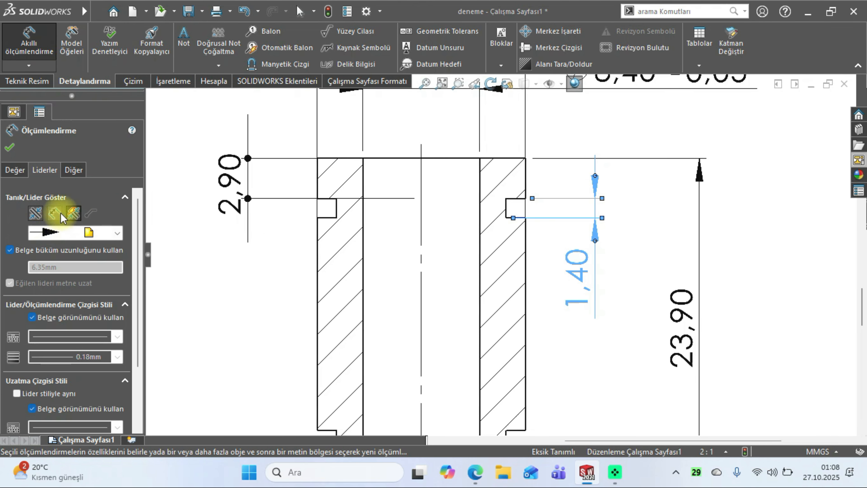
click(56, 239)
click(52, 271)
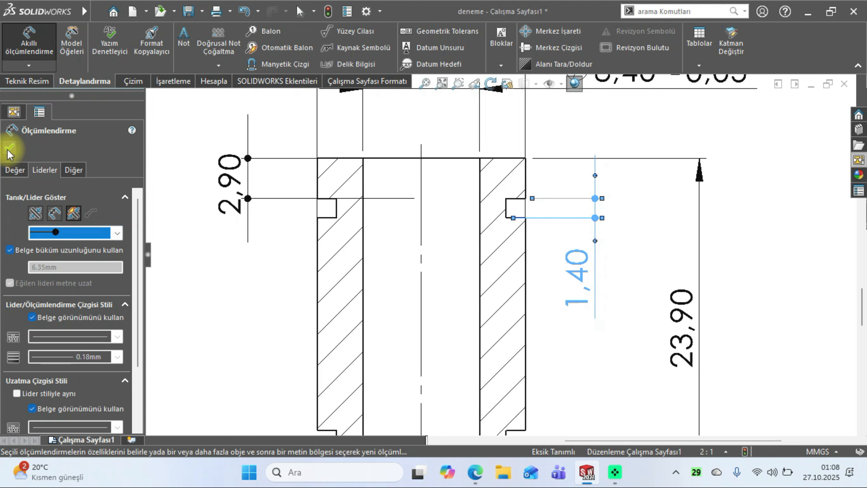
click(10, 147)
- Move the Ø15.00 outer diameter dimension below the section view and place its arrows inside the extension lines
scroll(448, 299, up, 6)
scroll(475, 258, down, 3)
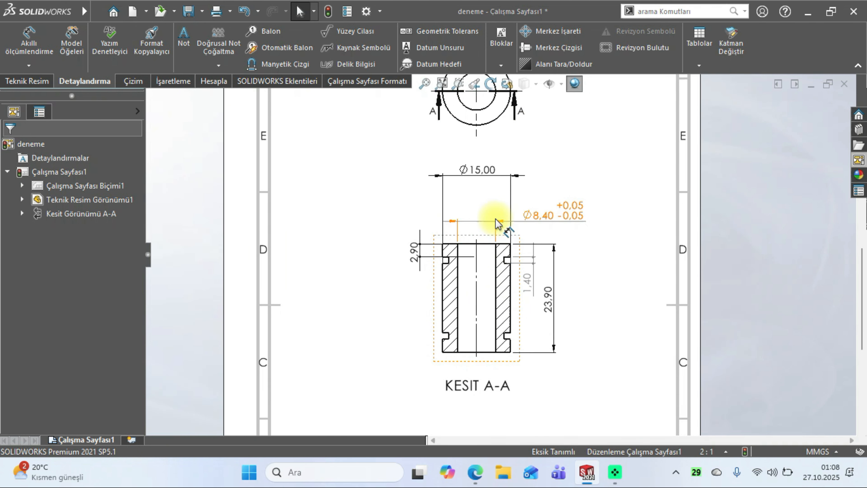
drag(496, 171, 490, 408)
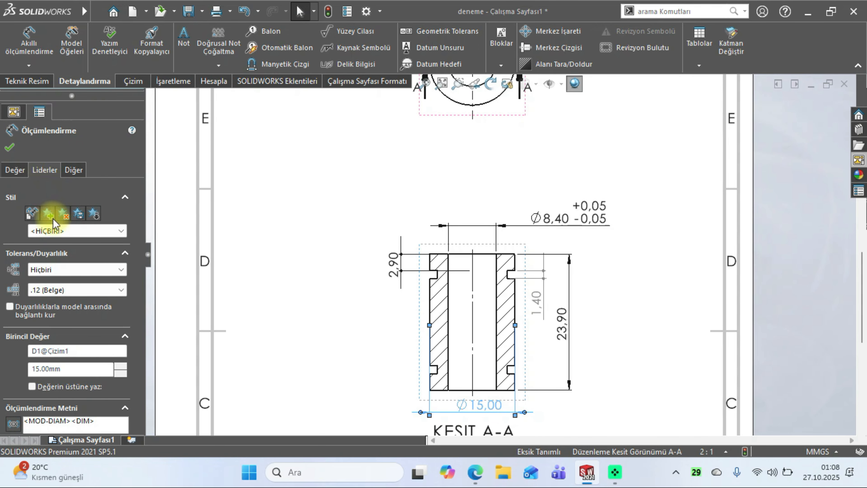
click(55, 214)
click(9, 146)
scroll(405, 222, up, 4)
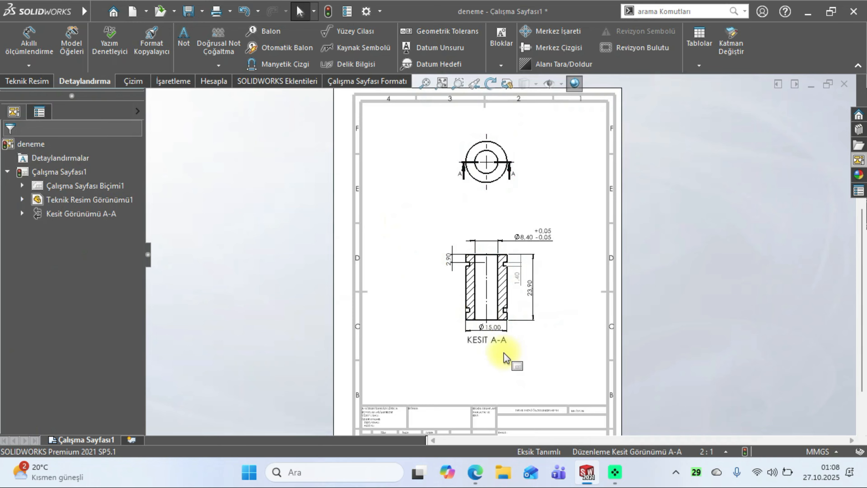
- Move the KESIT A-A label lower and shift the Ø15.00 dimension slightly farther below the section view
scroll(504, 353, down, 5)
click(482, 314)
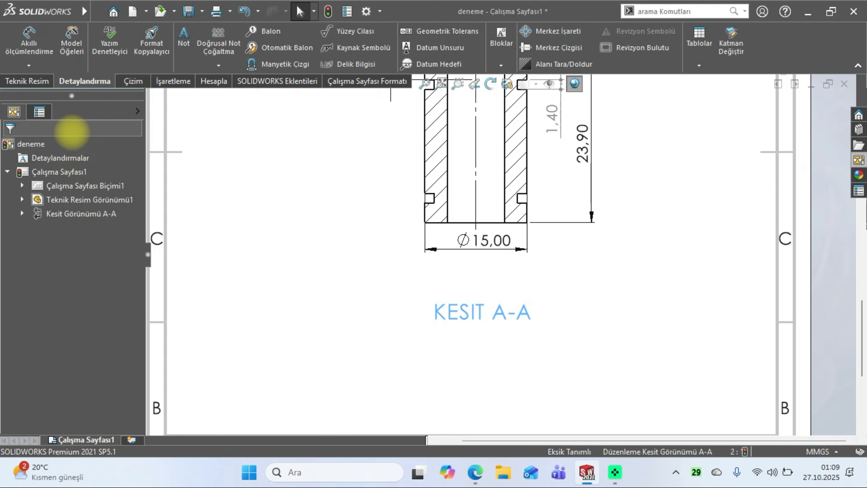
click(10, 149)
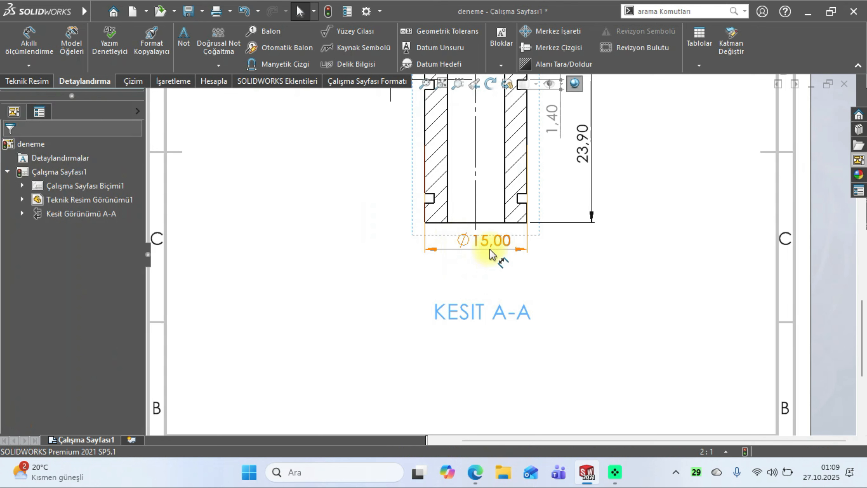
drag(492, 255, 488, 266)
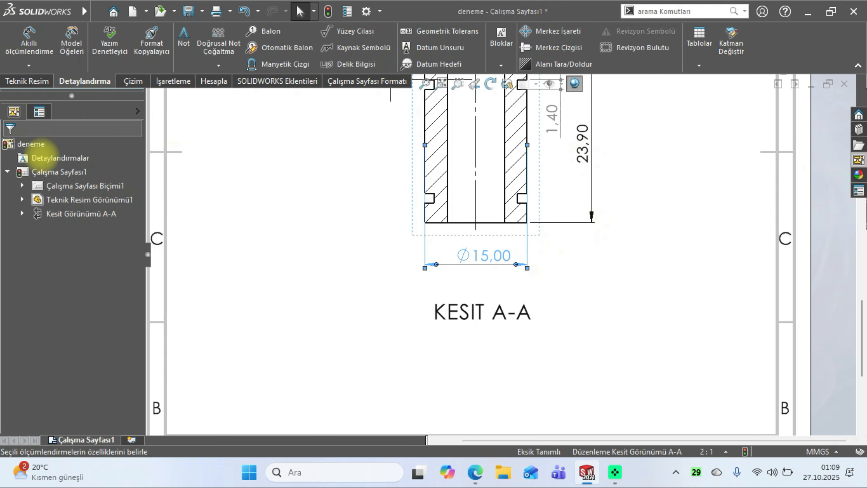
click(10, 147)
scroll(424, 222, up, 5)
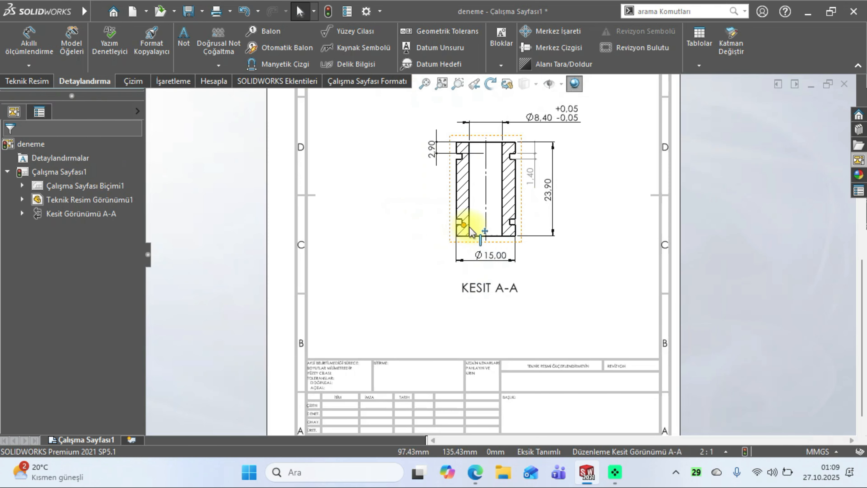
scroll(494, 213, down, 5)
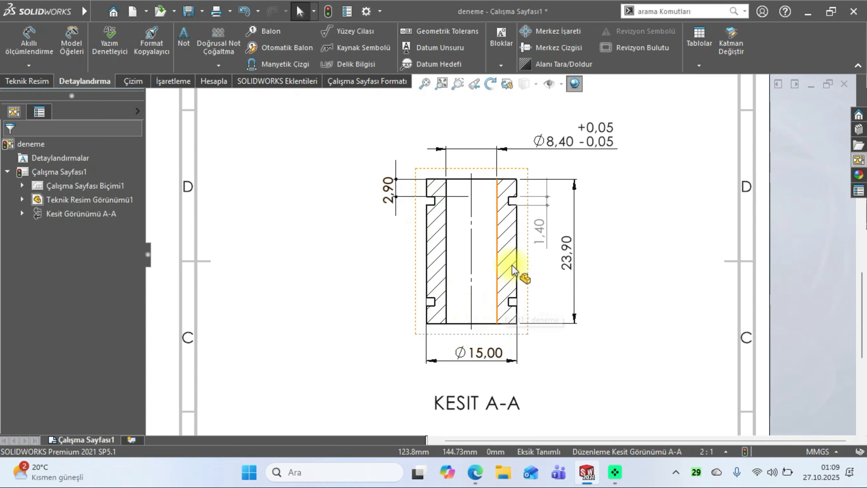
scroll(530, 214, down, 3)
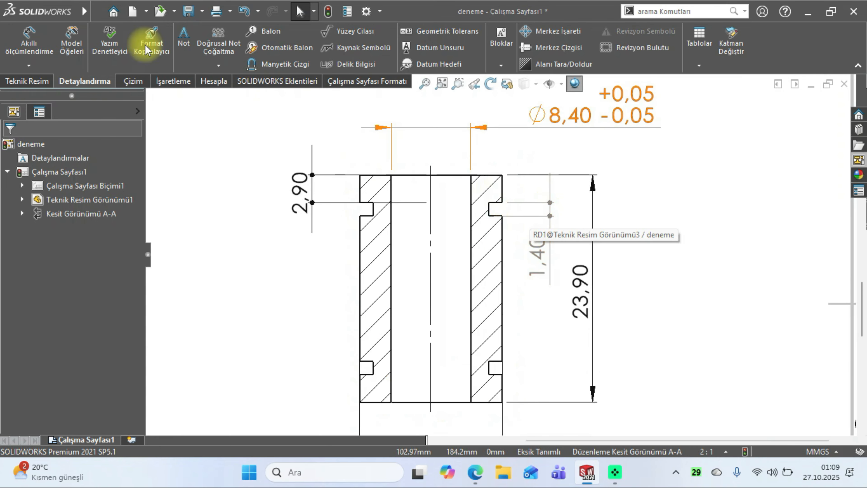
scroll(496, 215, down, 4)
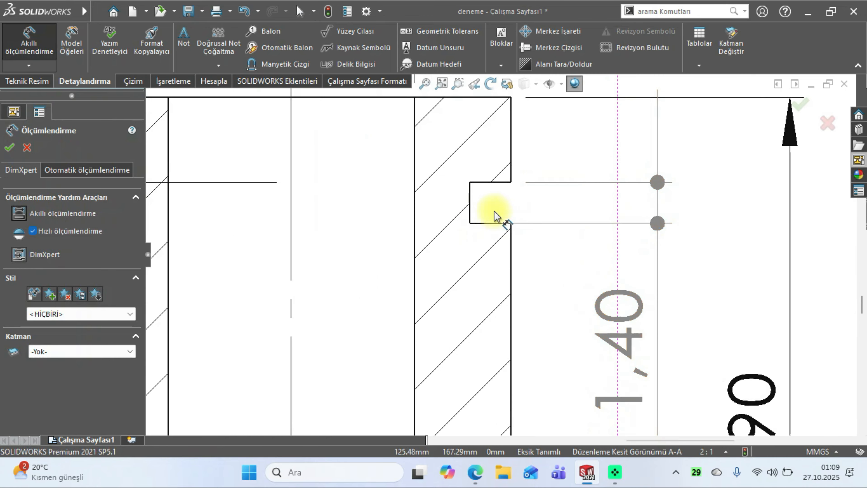
click(490, 183)
scroll(497, 191, up, 4)
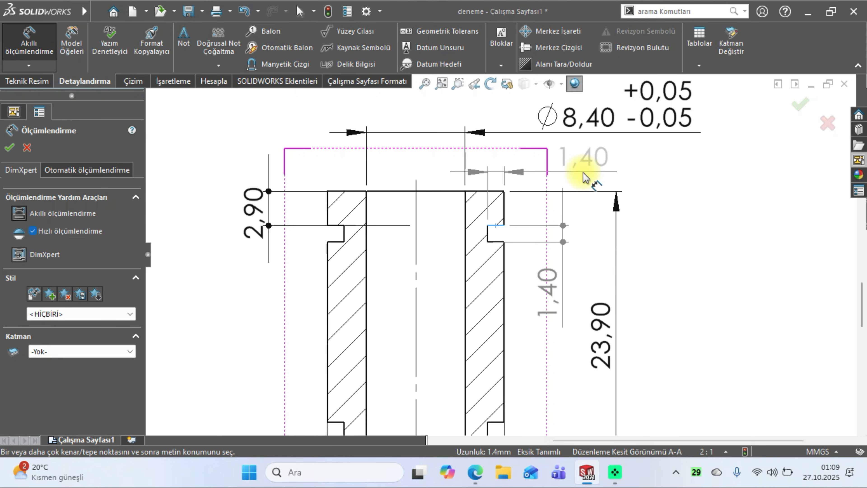
click(27, 148)
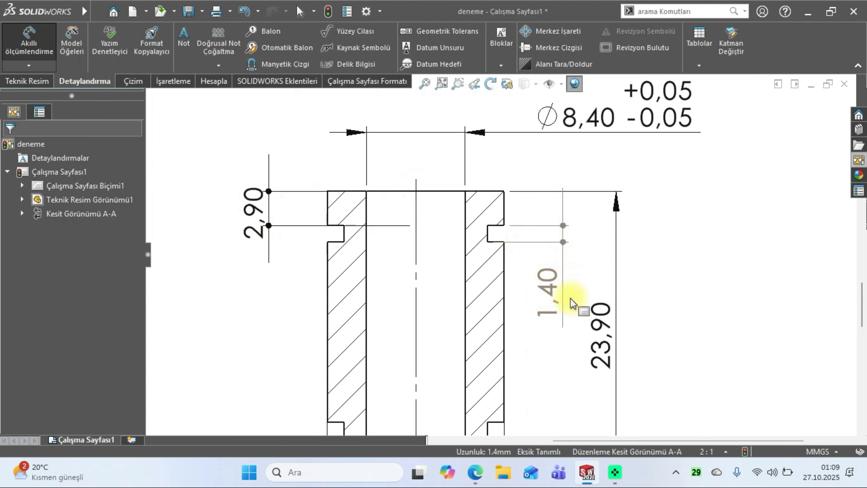
key(Escape)
- Add the square symbol in front of the 1.40 groove dimension's text
click(555, 291)
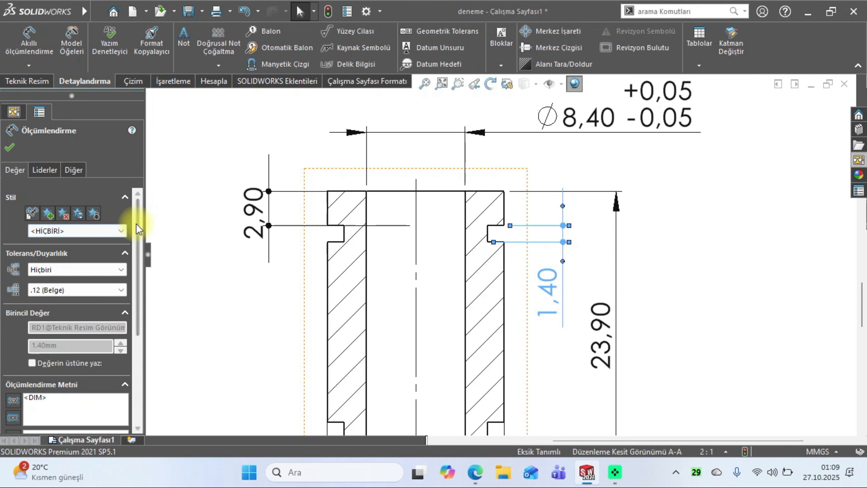
scroll(145, 283, down, 3)
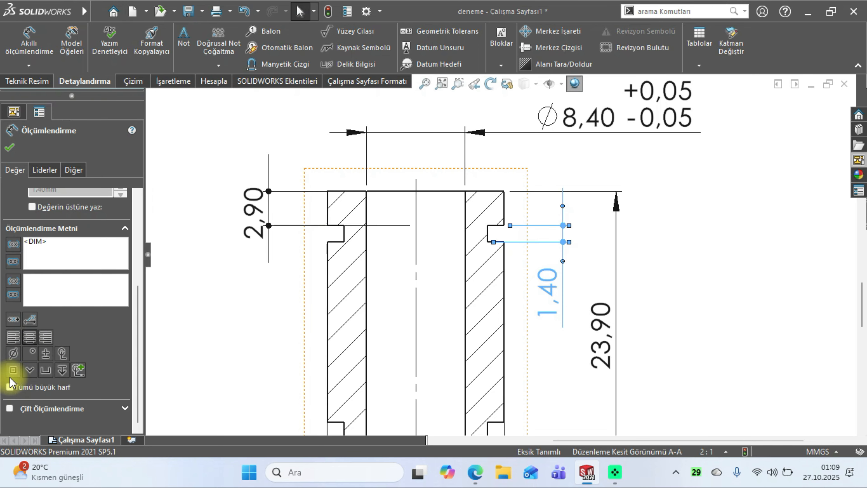
click(13, 370)
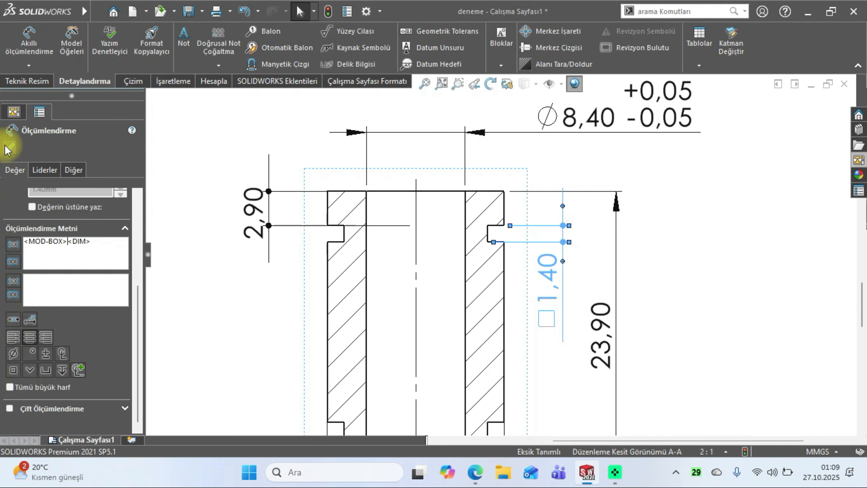
click(8, 150)
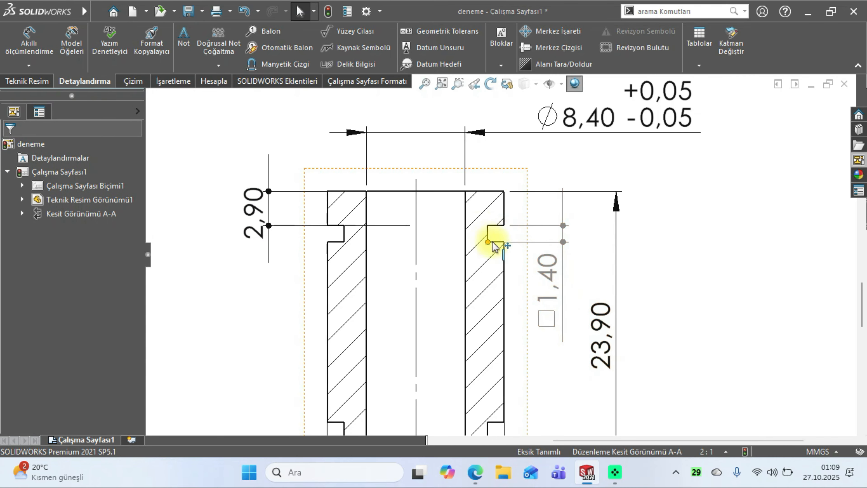
- Examine the front view and the dimension layout of section view A-A on the sheet
scroll(497, 244, up, 8)
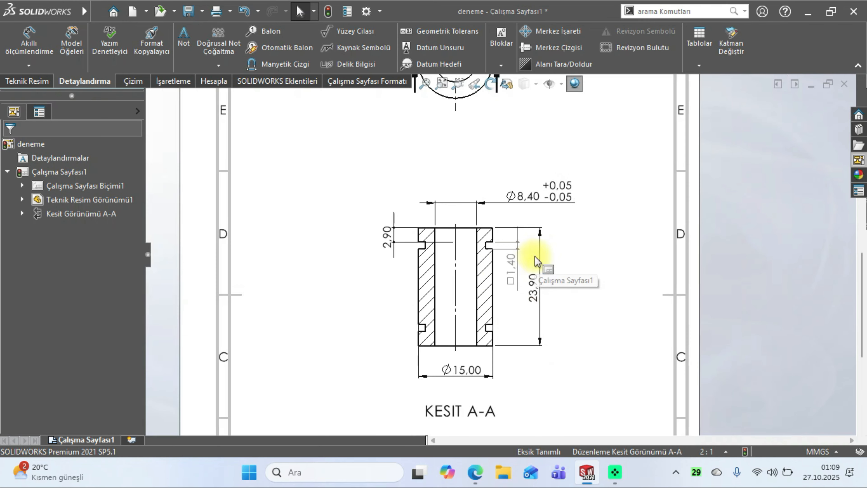
scroll(508, 172, down, 3)
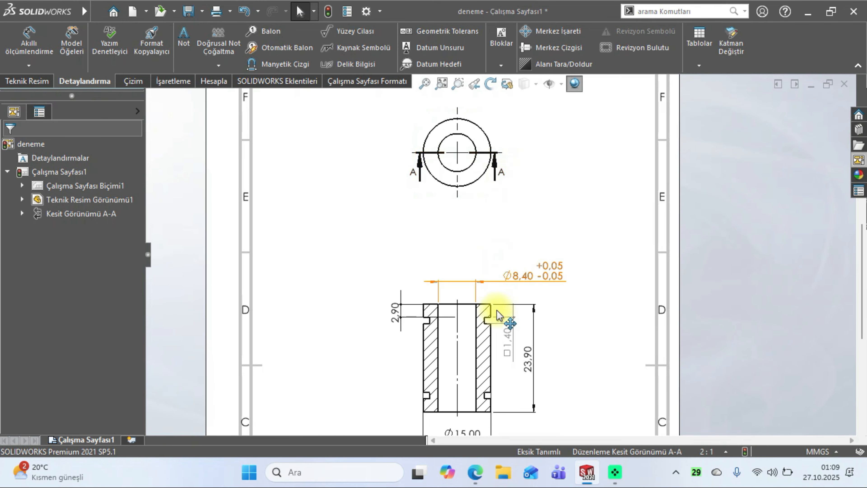
scroll(497, 319, down, 2)
scroll(497, 321, up, 4)
scroll(490, 348, down, 2)
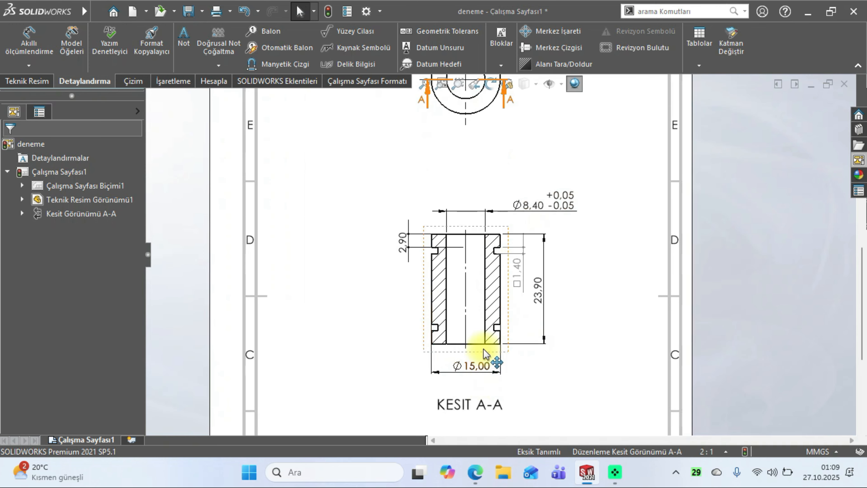
scroll(489, 253, down, 3)
scroll(479, 270, up, 3)
scroll(501, 259, down, 2)
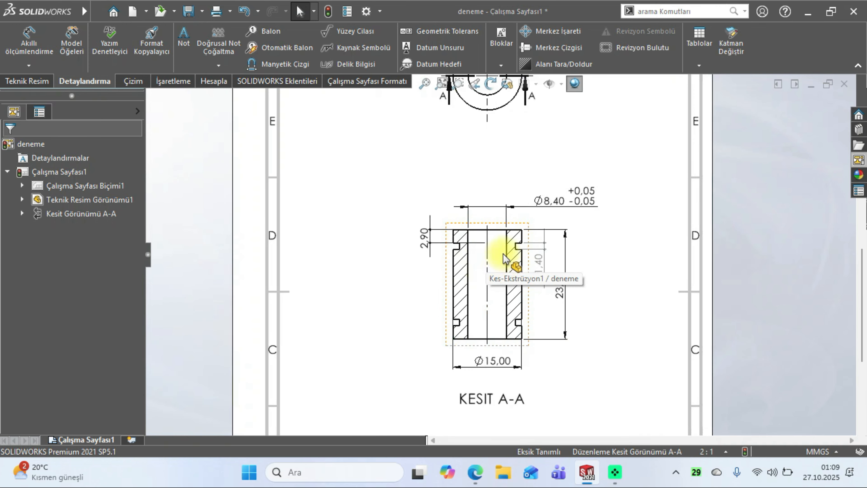
scroll(487, 193, up, 3)
scroll(519, 171, down, 2)
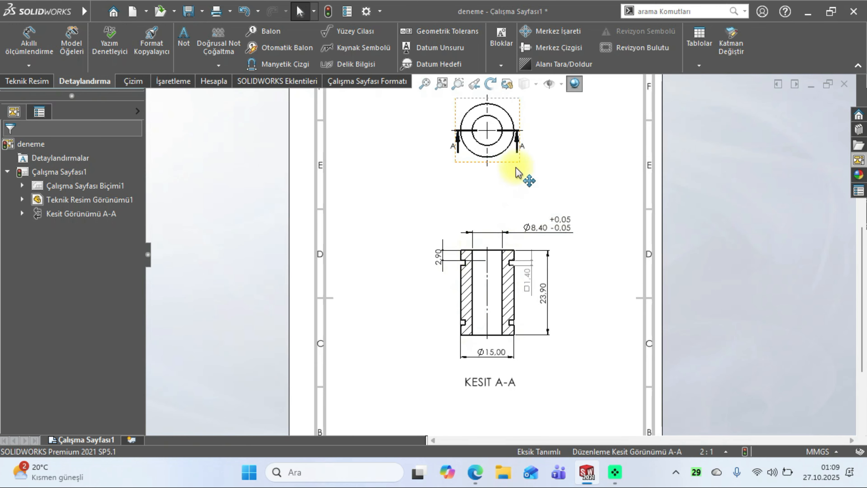
scroll(509, 171, up, 2)
scroll(526, 266, down, 1)
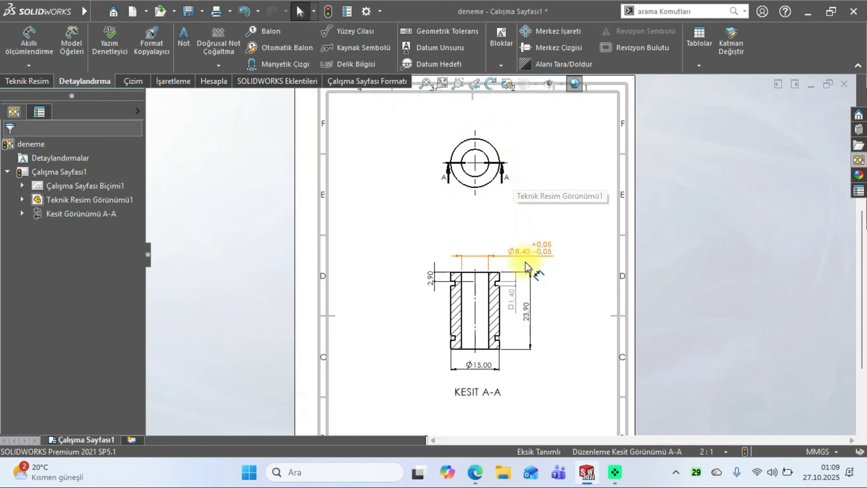
- Enlarge the text of all section-view dimensions with a custom font height instead of the document font, and assign them to the FORMAT layer
click(535, 252)
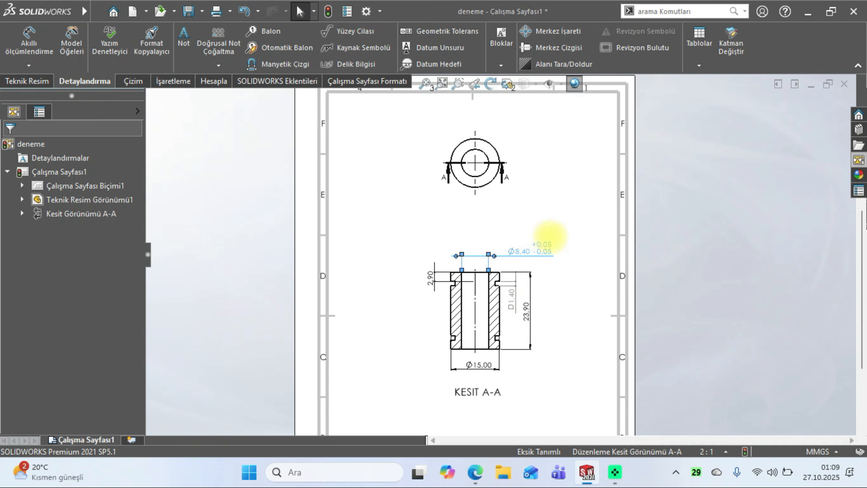
ctrl+click(430, 278)
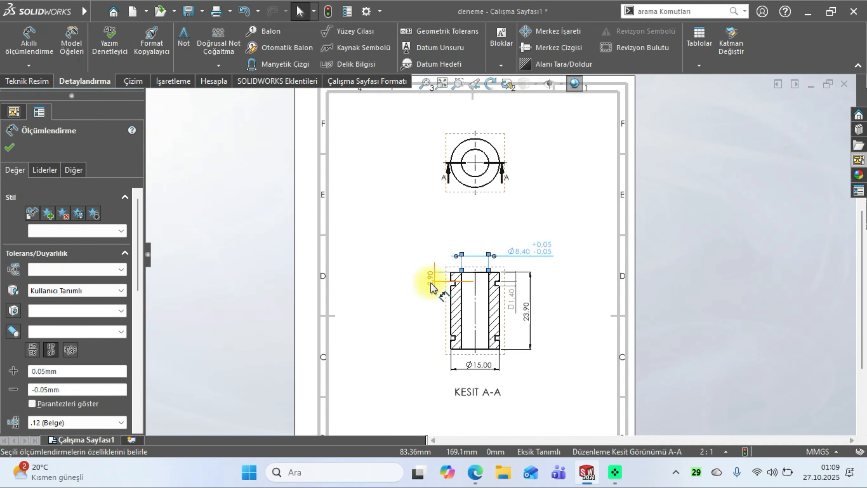
ctrl+click(517, 295)
ctrl+click(529, 312)
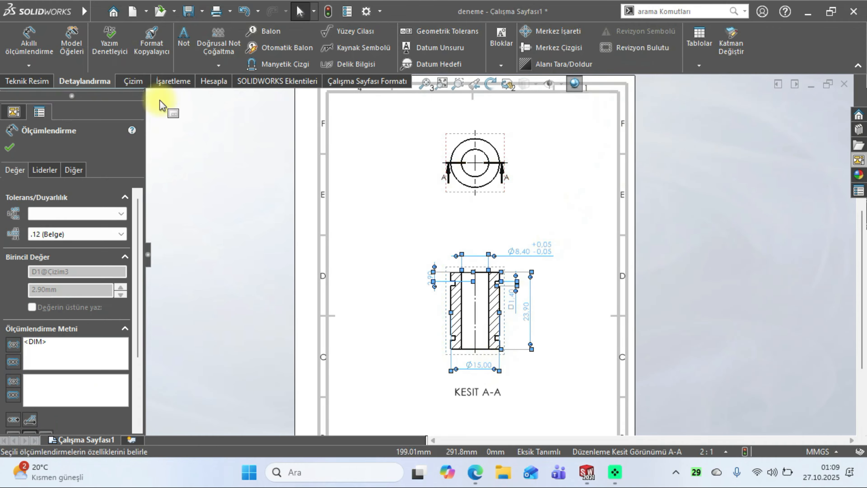
click(79, 170)
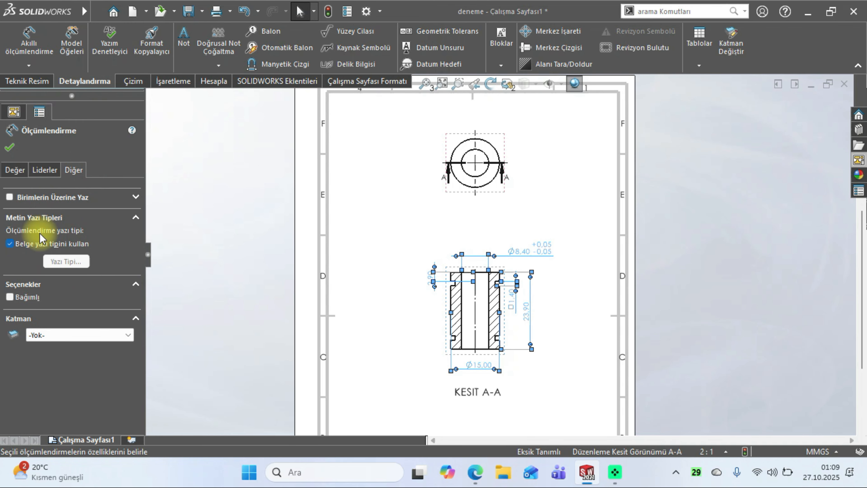
click(10, 244)
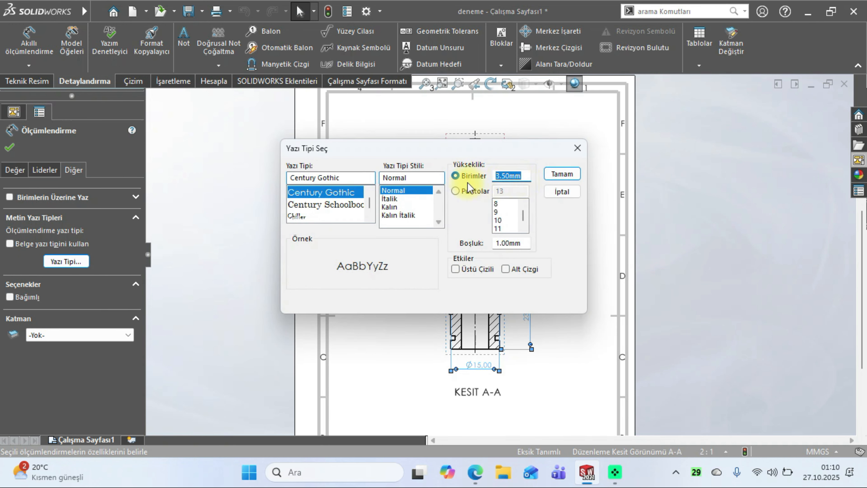
key(Return)
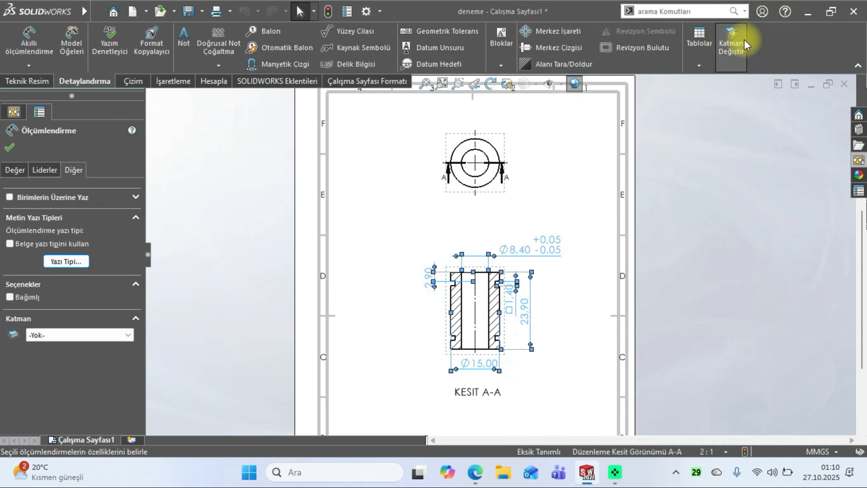
click(734, 39)
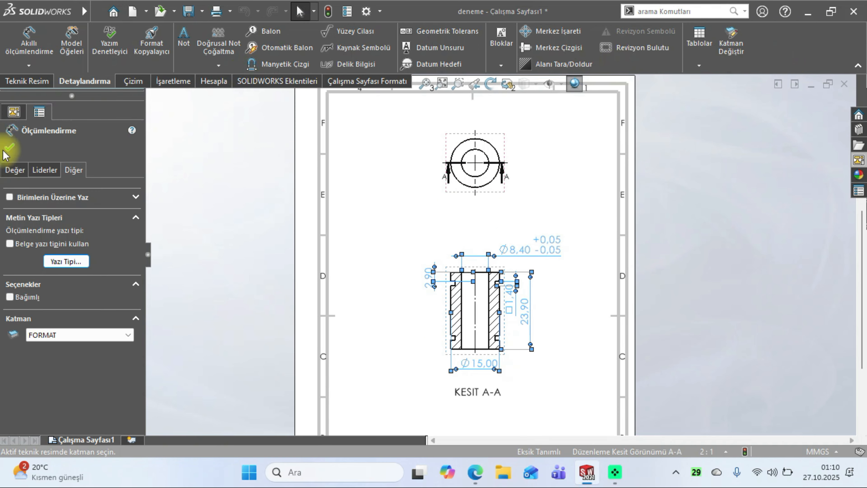
click(585, 209)
- Move the enlarged Ø15.00 dimension down, closer to the KESIT A-A label
scroll(520, 332, down, 4)
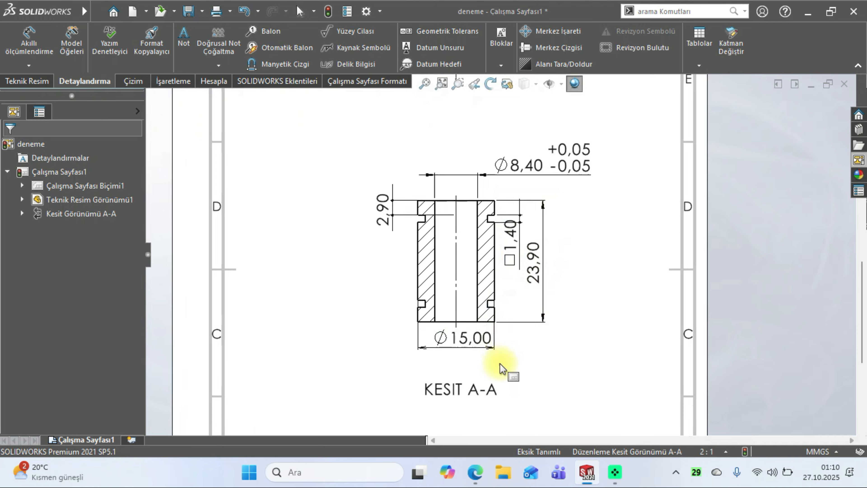
click(455, 349)
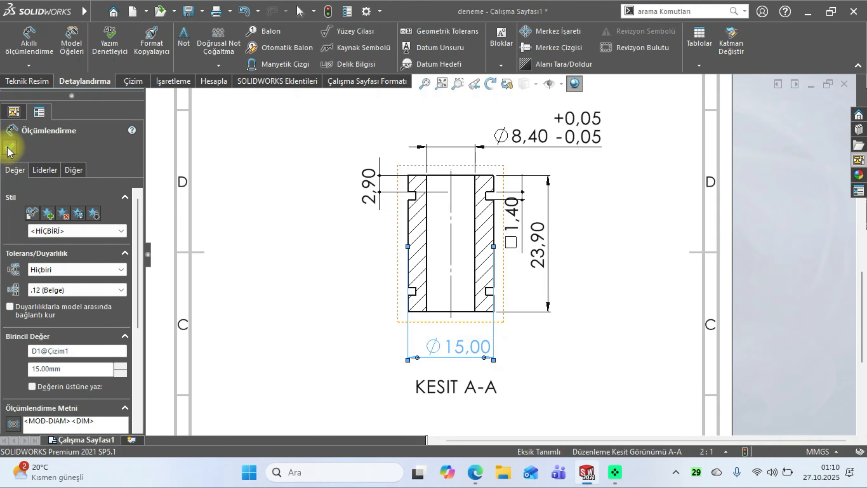
- Move the 23.90 height dimension farther out from section view A-A, and shift the square 1.40 groove dimension outward and down
key(Escape)
drag(548, 252, 564, 255)
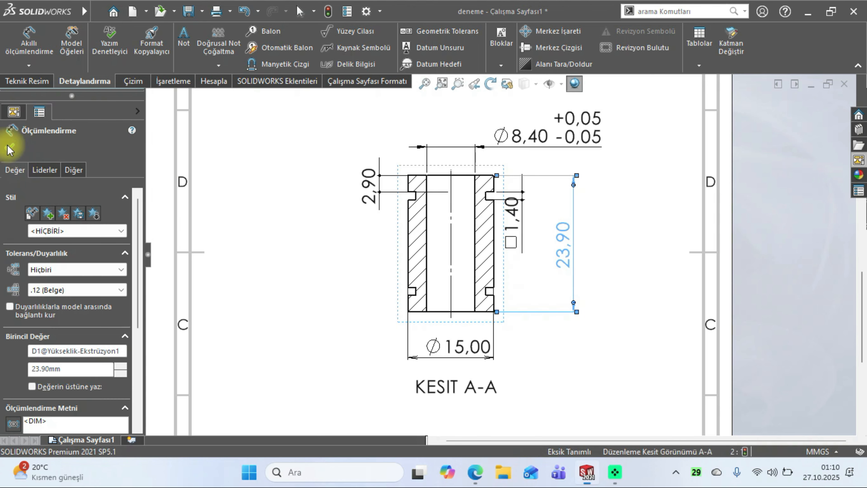
click(9, 148)
click(516, 216)
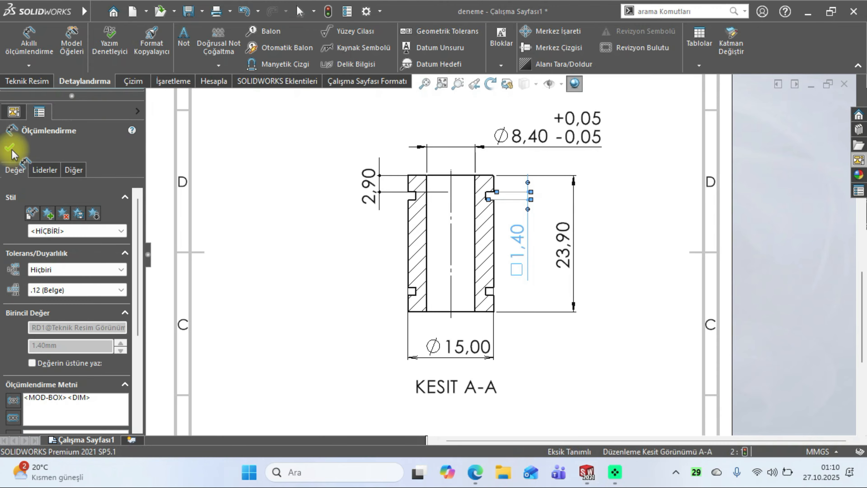
click(9, 148)
- Place an isometric view of the part beside the front view and display it shaded with edges
scroll(430, 223, up, 3)
scroll(430, 222, up, 1)
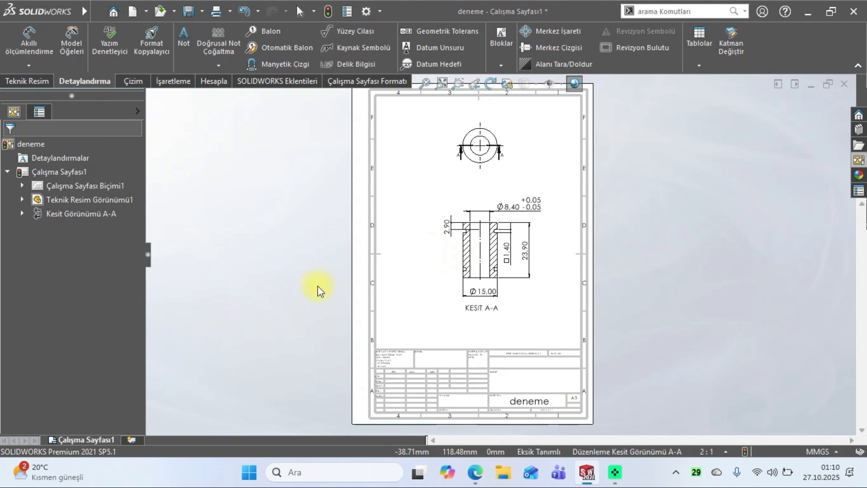
scroll(538, 276, down, 1)
click(859, 160)
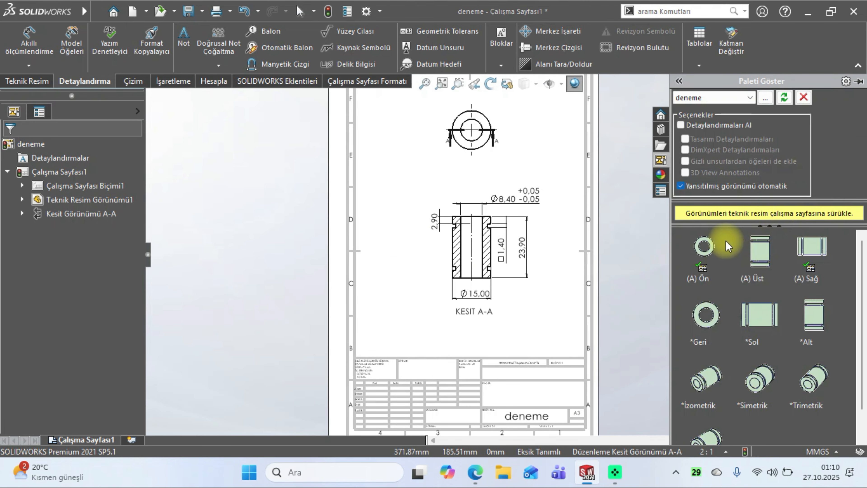
drag(710, 380, 406, 163)
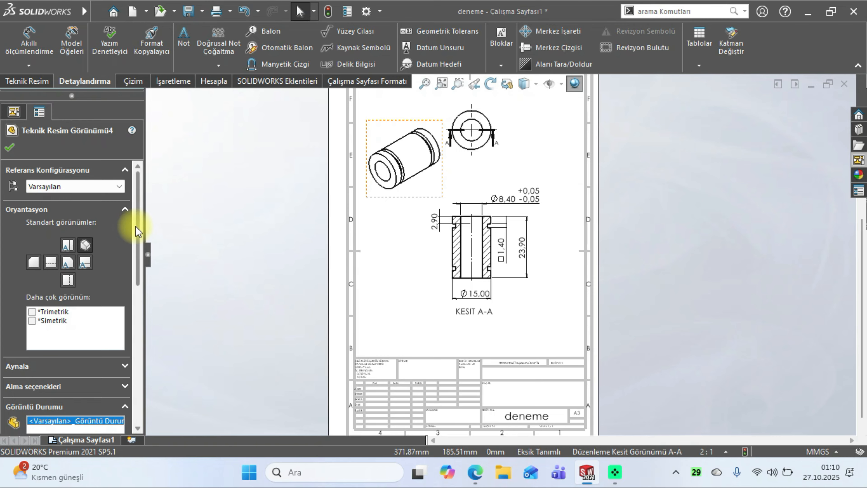
drag(136, 226, 126, 297)
click(85, 323)
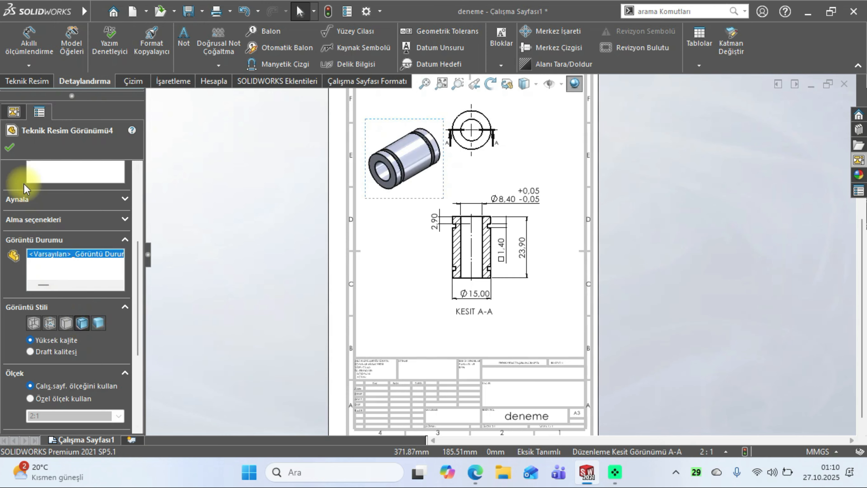
click(9, 147)
key(f)
scroll(481, 220, down, 5)
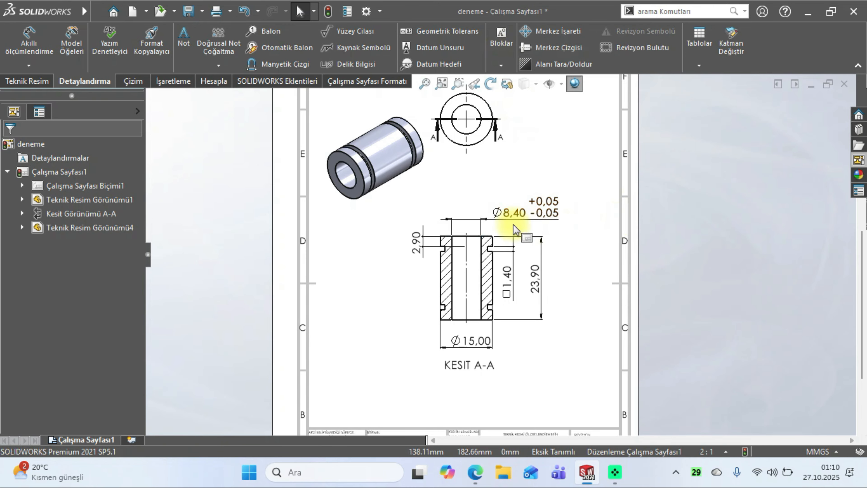
scroll(525, 217, down, 5)
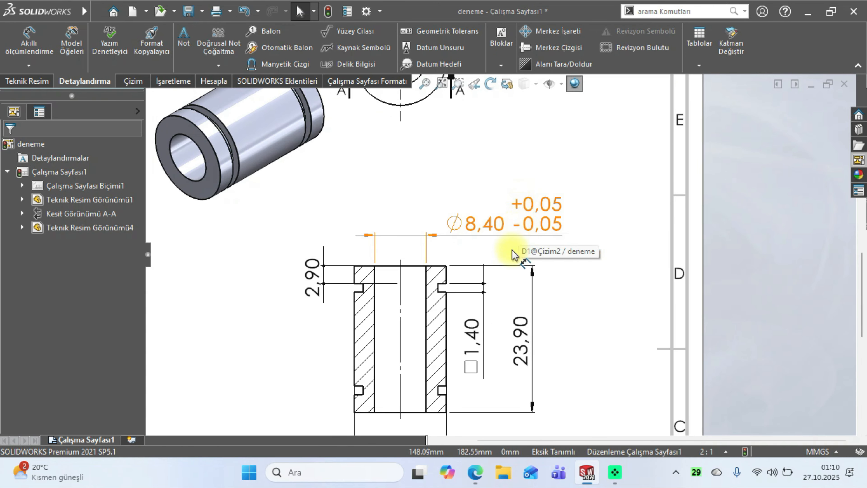
scroll(509, 273, up, 5)
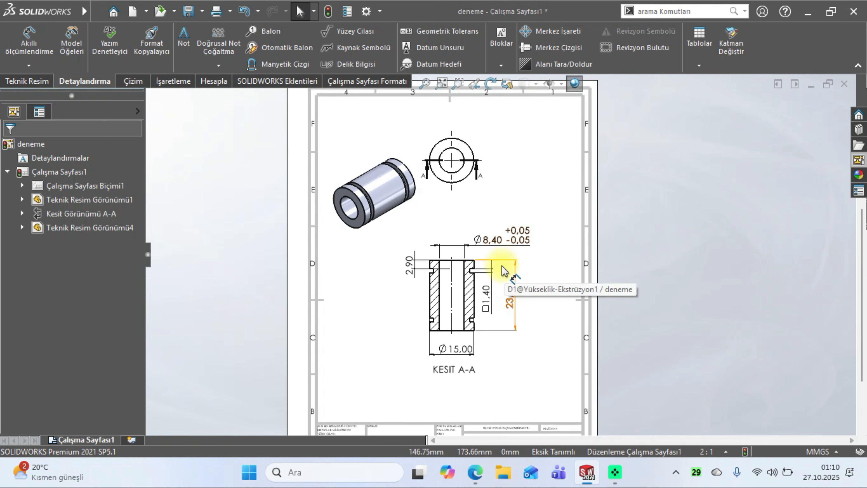
click(183, 38)
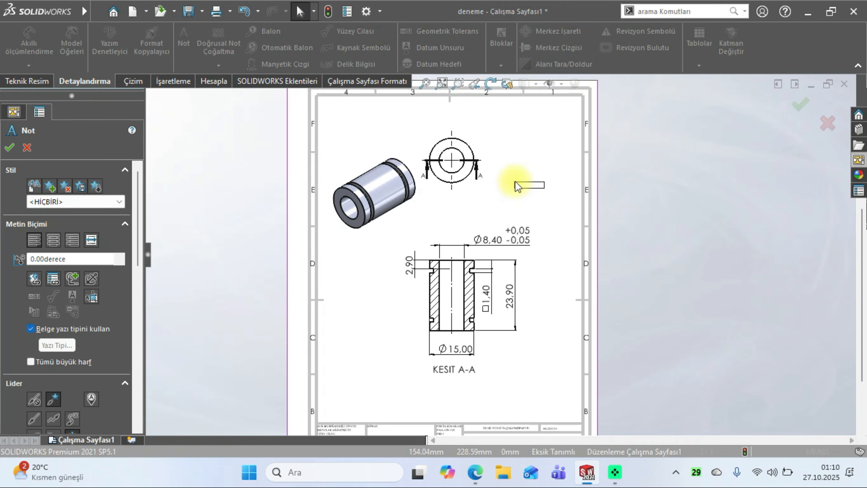
click(534, 212)
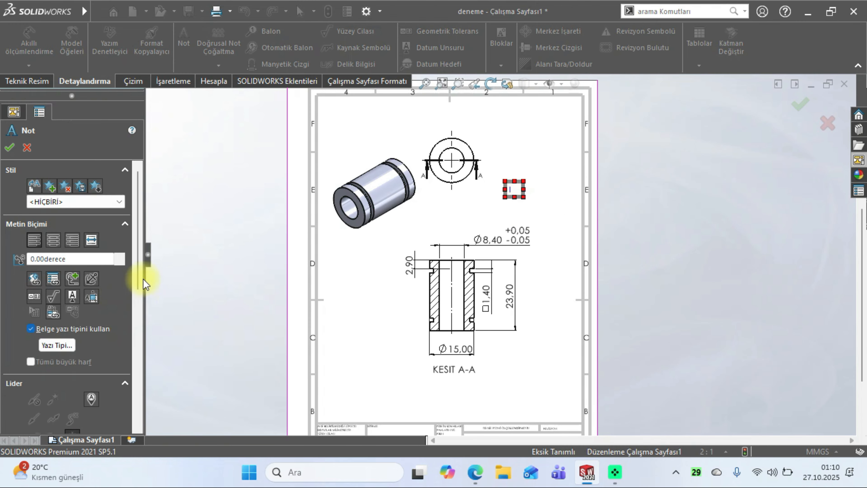
drag(142, 230, 60, 232)
click(72, 218)
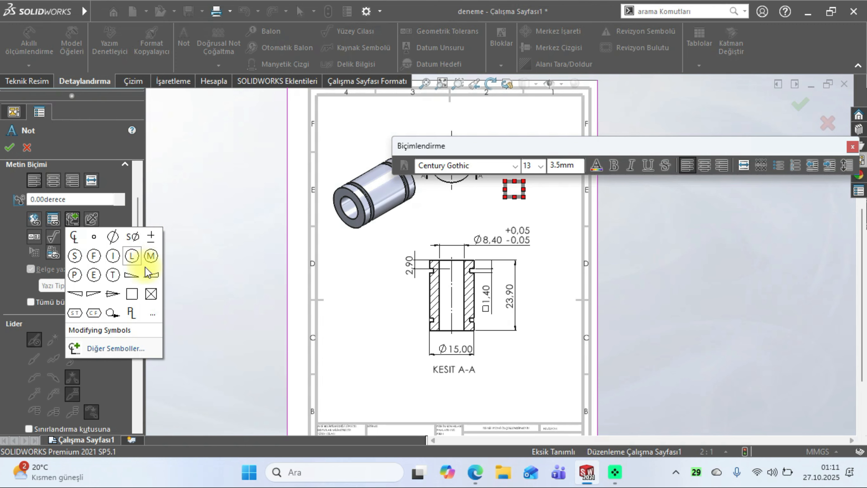
click(98, 161)
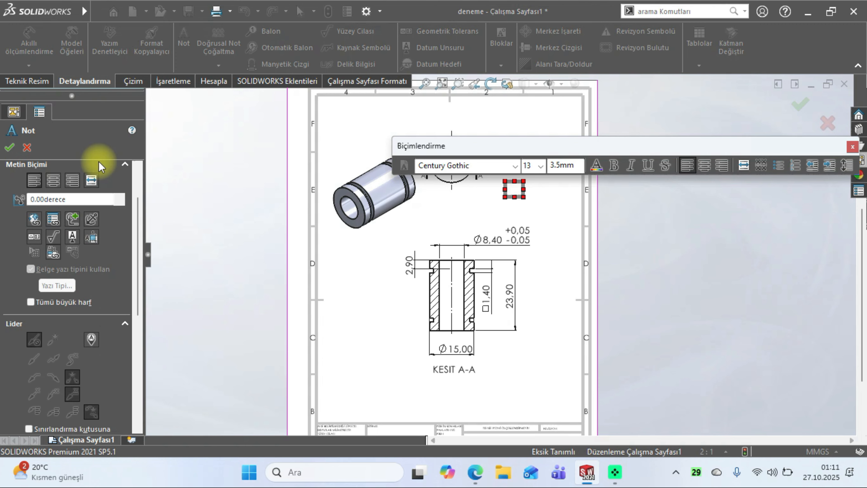
click(26, 147)
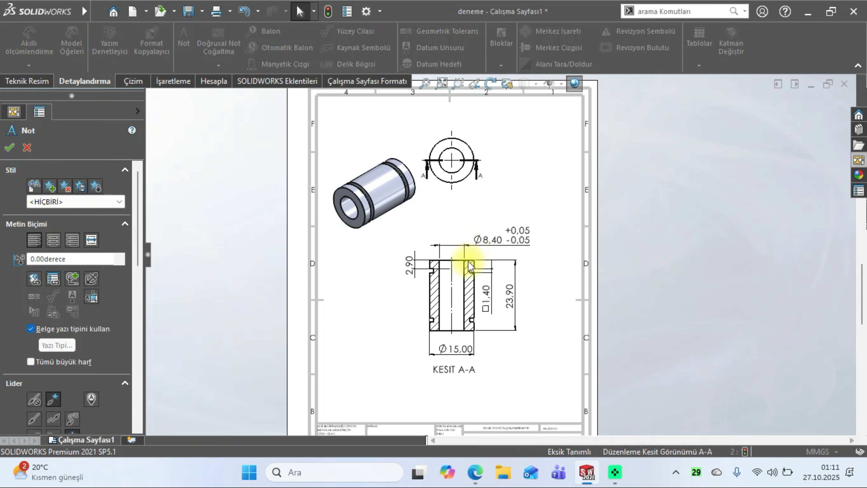
- Place a leader note pointing to the bore's top edge in section view A-A, with its text above the Ø8.40 dimension
scroll(470, 256, down, 8)
scroll(456, 309, up, 4)
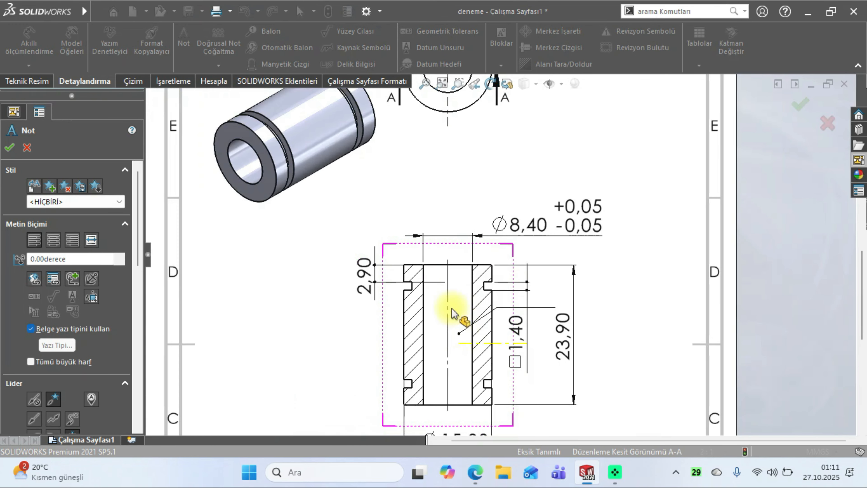
click(440, 266)
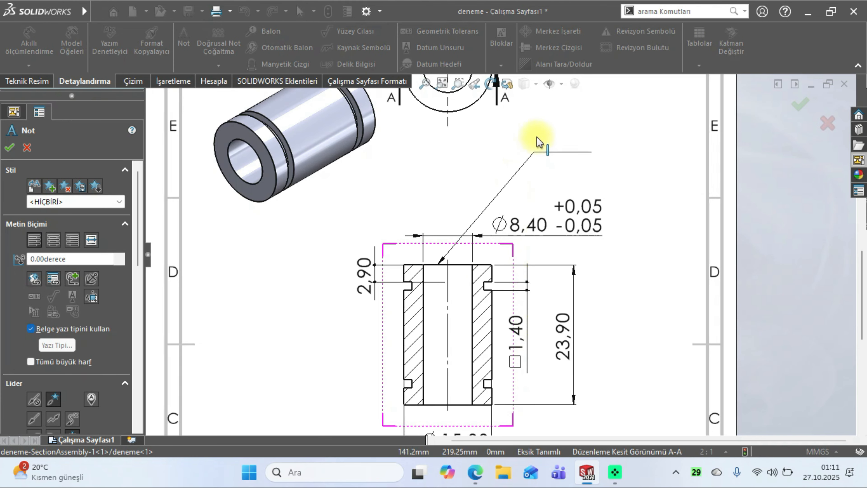
click(546, 138)
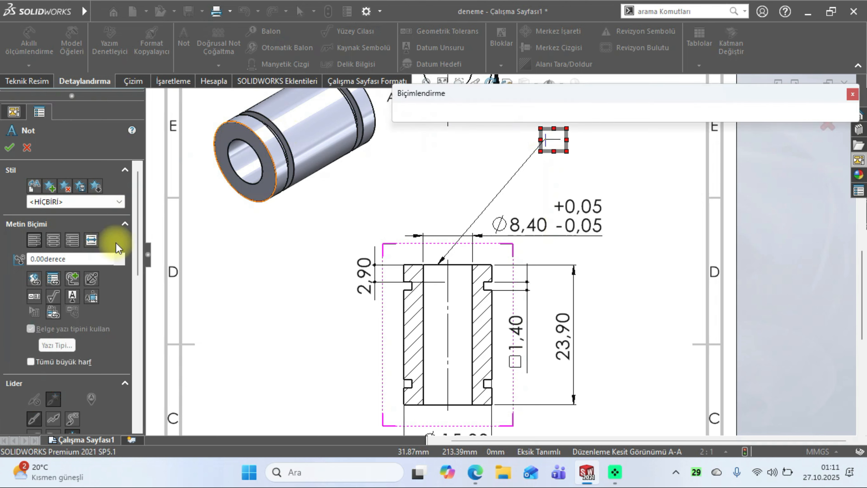
- Enter ± Ø8.4±0.05 as the leader note's text, using the plus/minus and diameter symbols
mouse_move(142, 210)
mouse_down()
mouse_move(141, 349)
mouse_move(147, 222)
mouse_move(131, 213)
mouse_up()
click(72, 279)
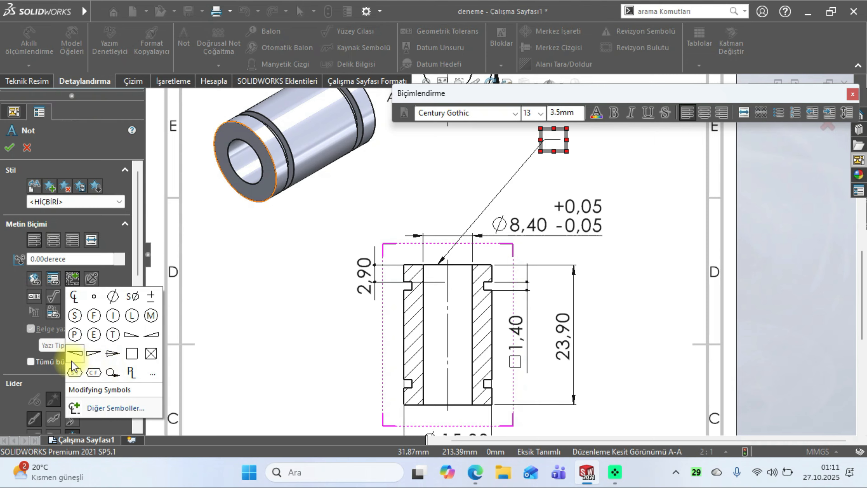
click(152, 295)
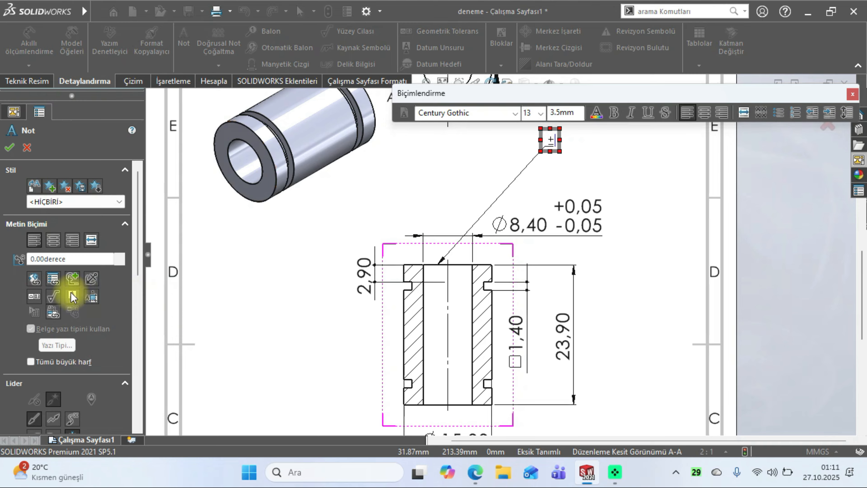
click(72, 279)
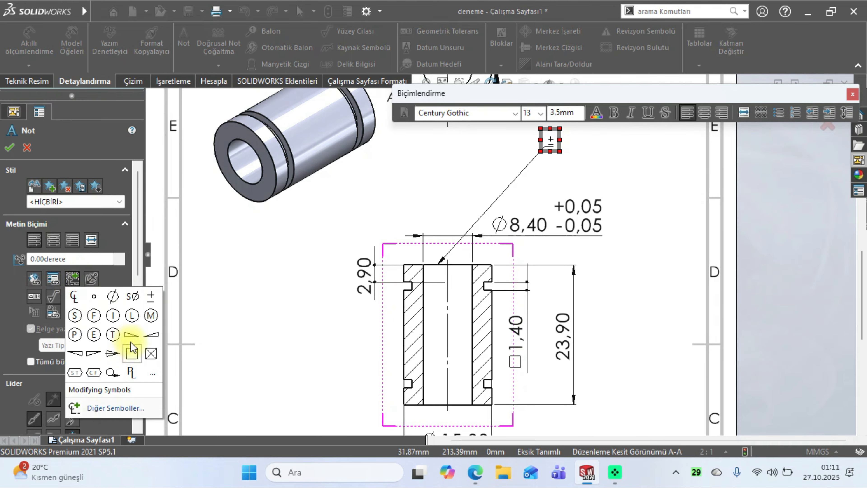
click(112, 295)
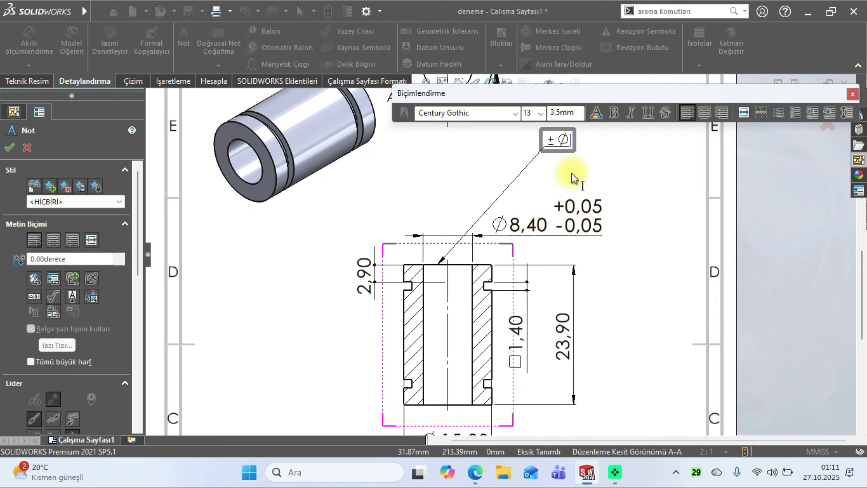
text(8.4)
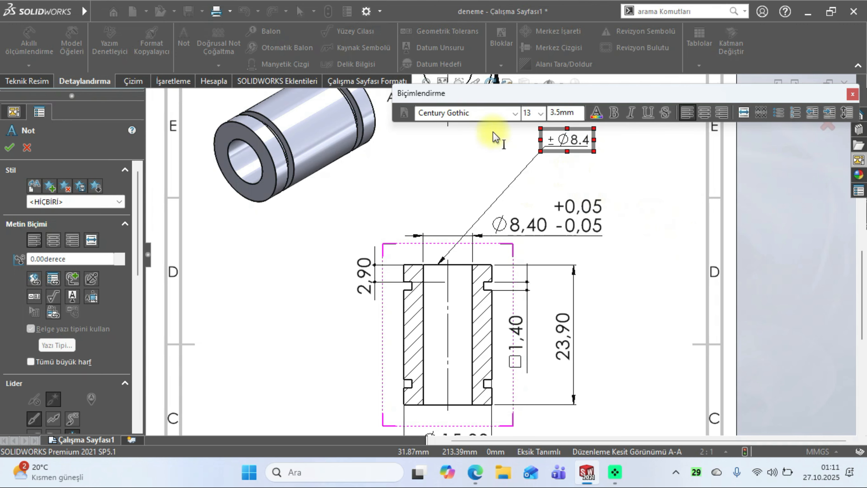
click(73, 287)
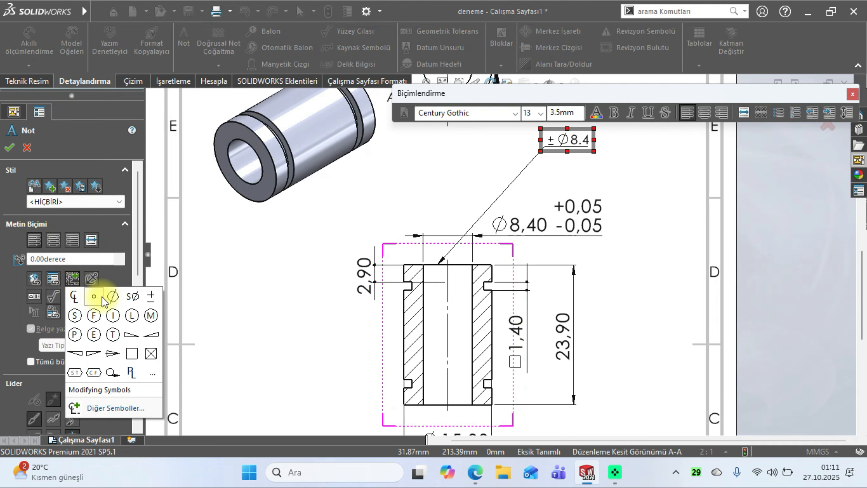
click(152, 295)
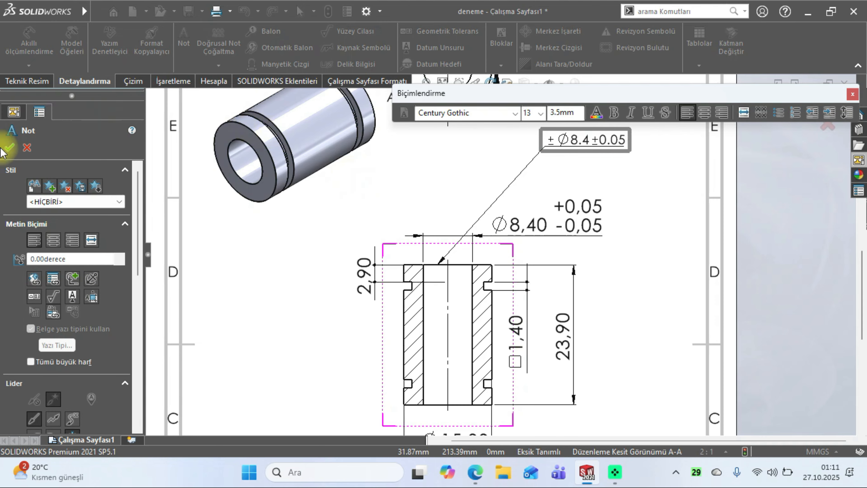
click(10, 148)
- Remove the leading ± symbol from the note so it reads Ø8.4±0.05, and move the note down closer to the section view
click(582, 146)
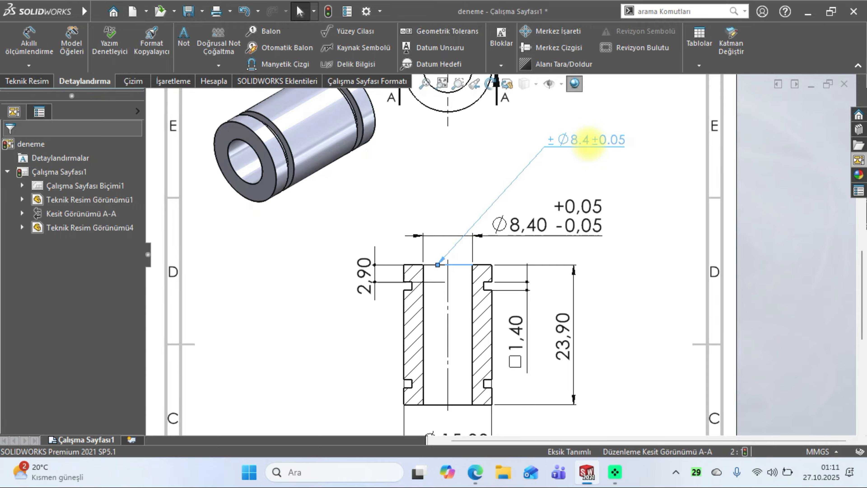
double_click(590, 141)
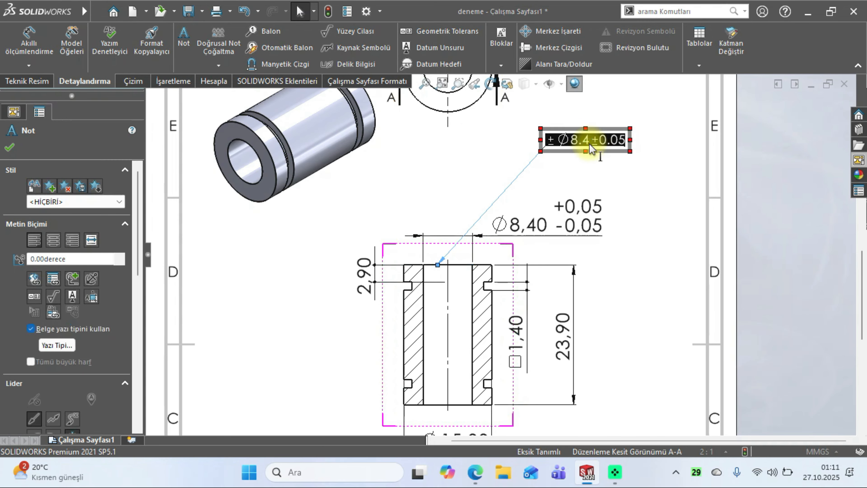
click(556, 140)
key(BackSpace)
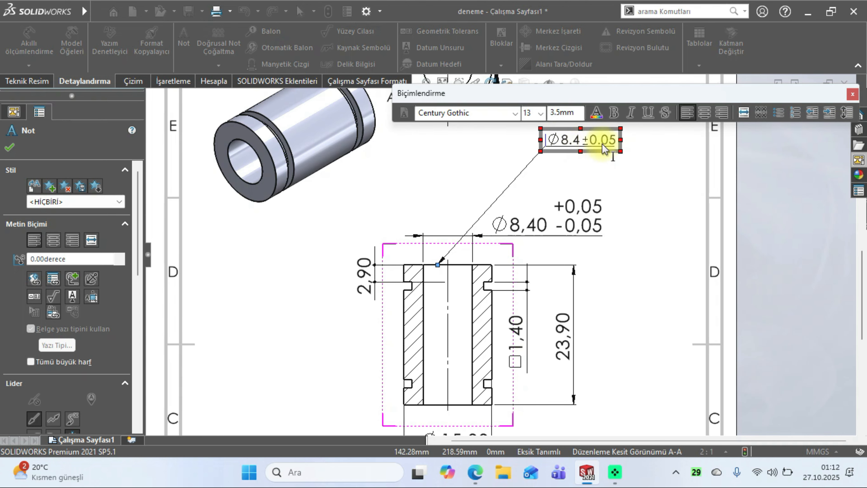
click(9, 147)
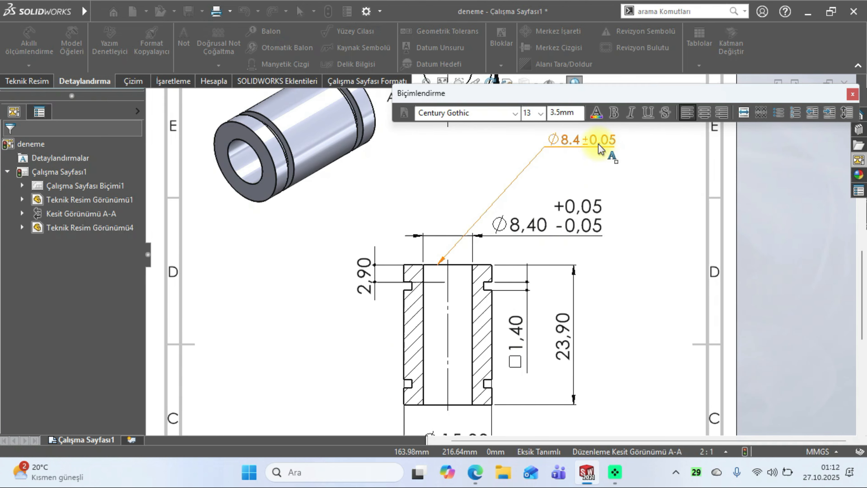
drag(599, 149, 517, 197)
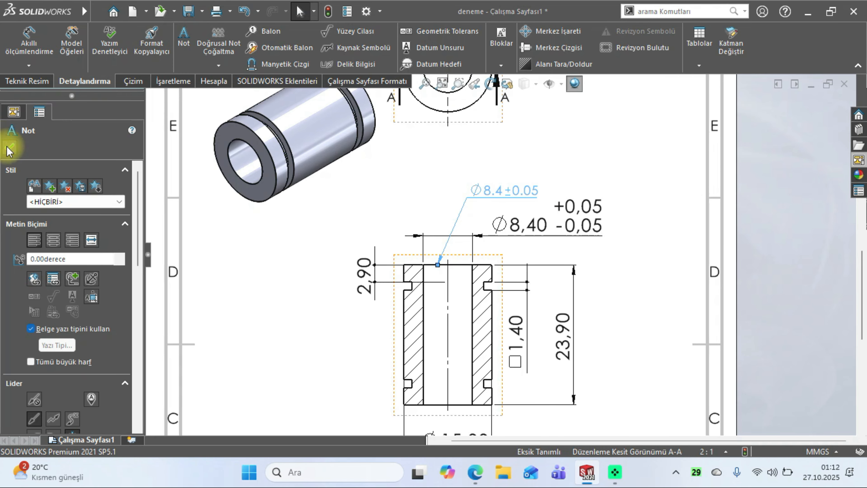
click(9, 150)
- Delete the Ø8.4±0.05 leader note above section view A-A
scroll(554, 236, up, 1)
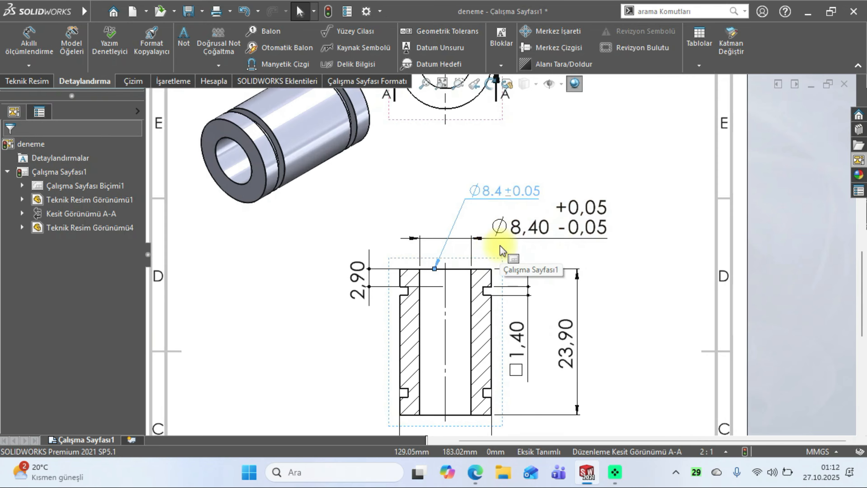
scroll(500, 245, up, 1)
key(Escape)
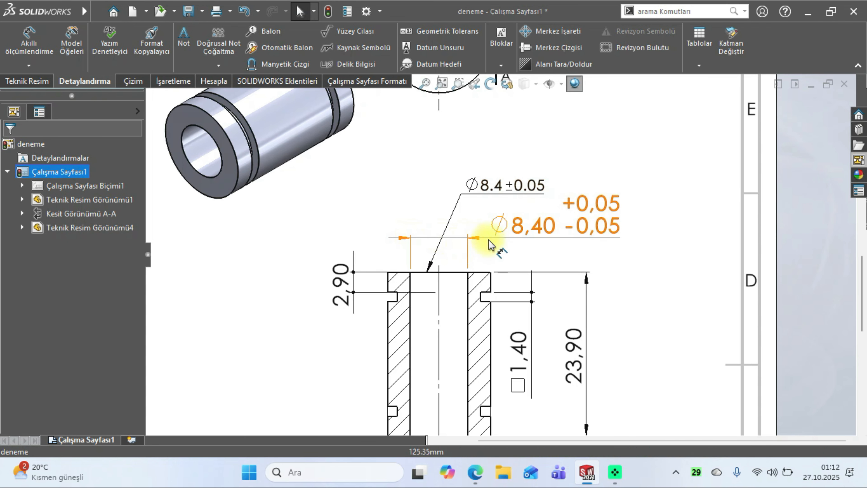
click(532, 186)
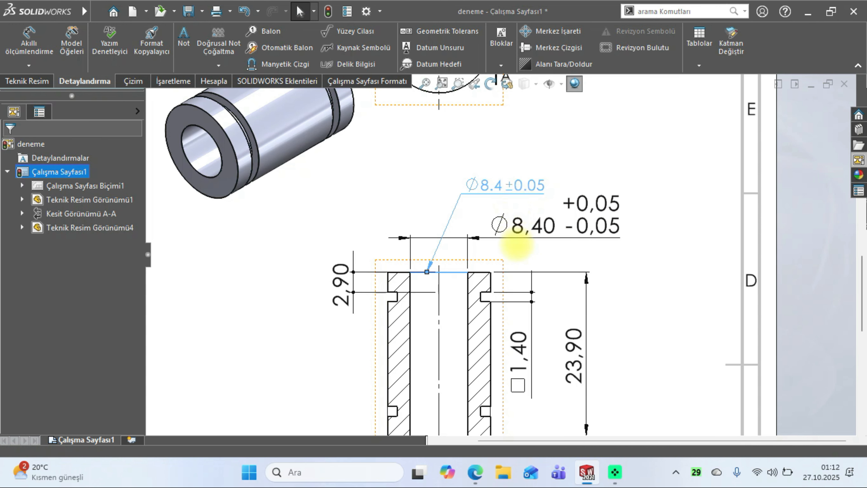
key(Delete)
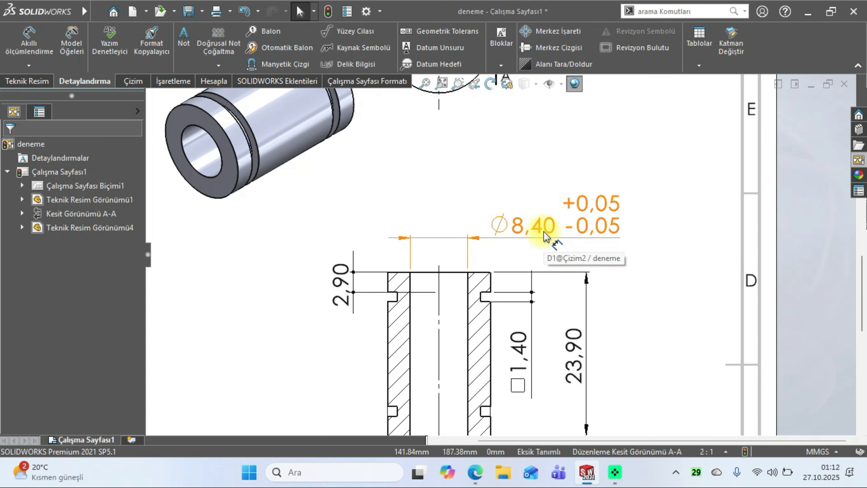
scroll(532, 239, up, 5)
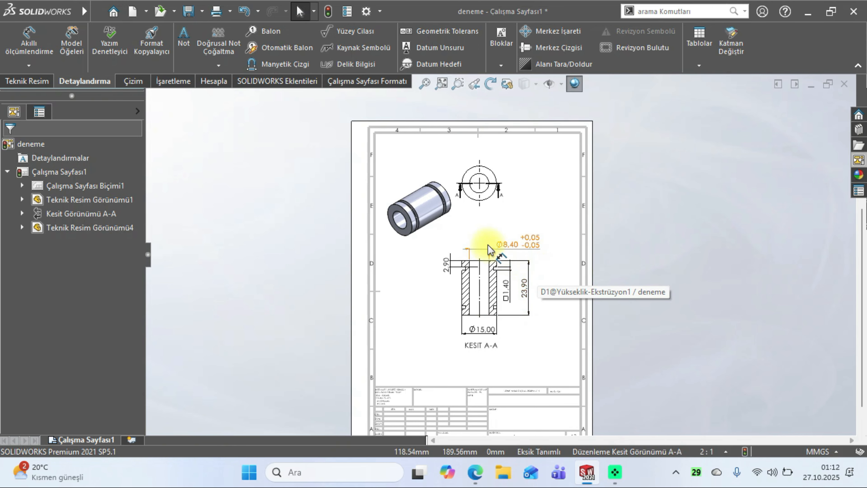
scroll(536, 297, down, 2)
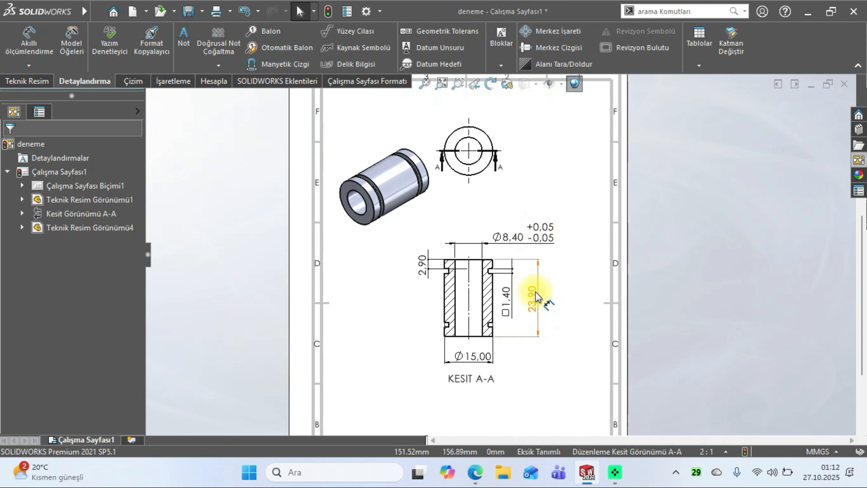
scroll(560, 294, down, 1)
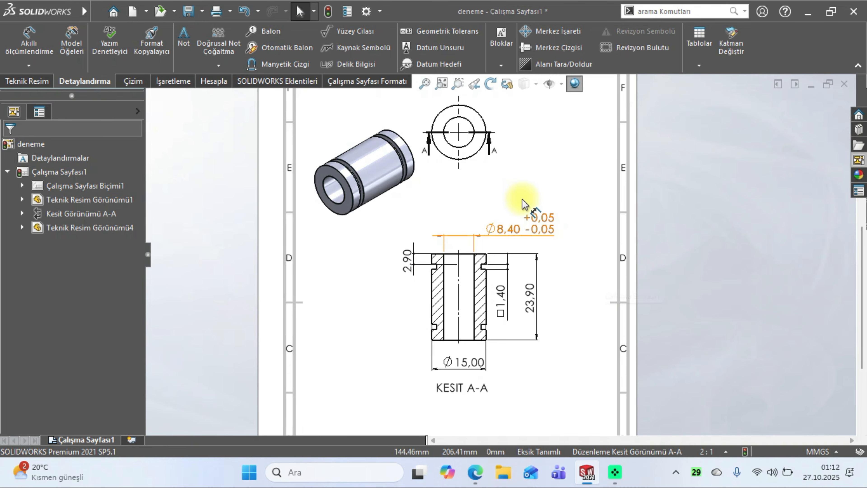
scroll(507, 271, up, 1)
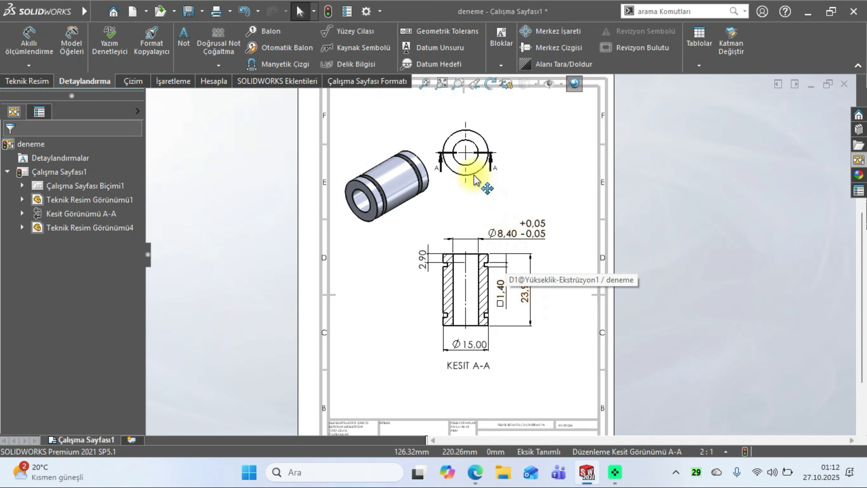